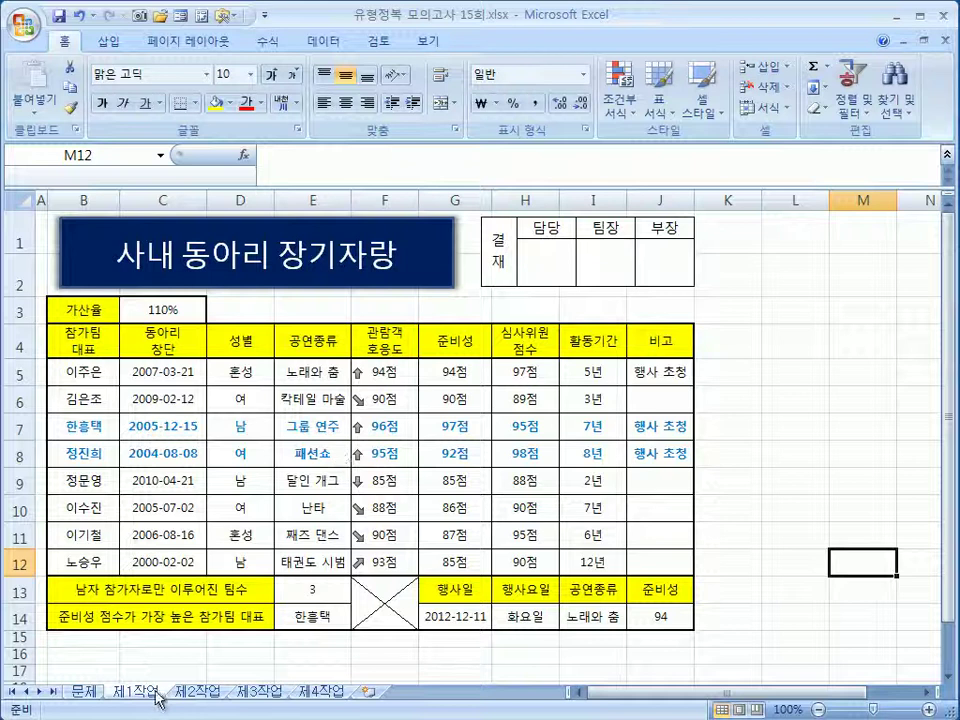
- Create a pivot table from the range B4:H12 on sheet 제1작업, placing it at cell B2 of the existing sheet 제3작업
left_click_drag(87, 334, 512, 556)
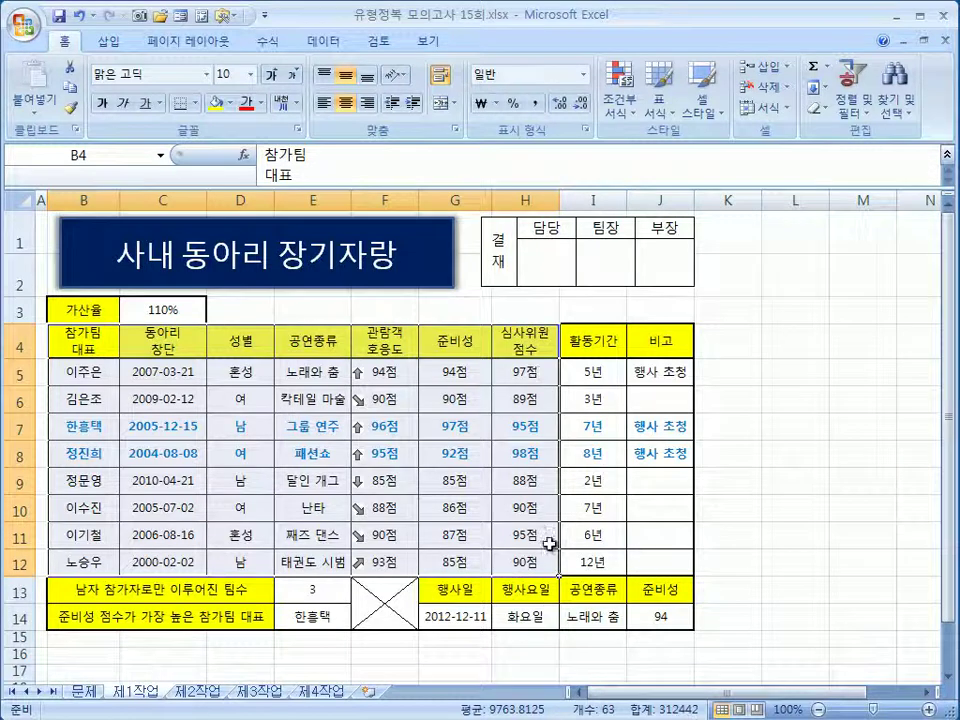
left_click_drag(60, 343, 513, 558)
scroll(76, 38, "down", 1)
left_click(33, 78)
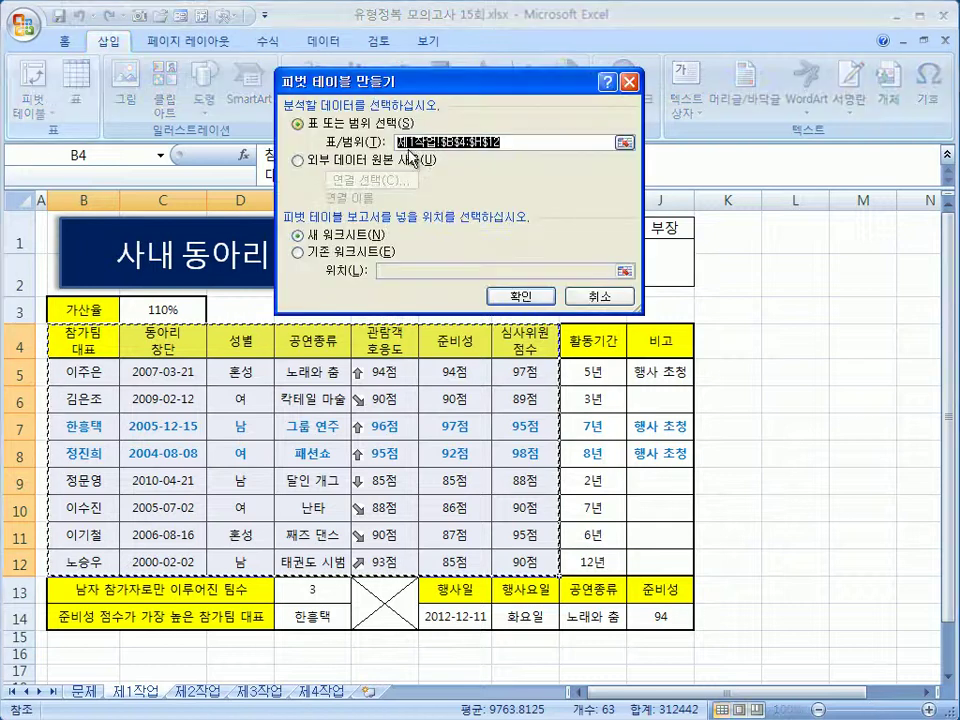
left_click(298, 252)
left_click(403, 272)
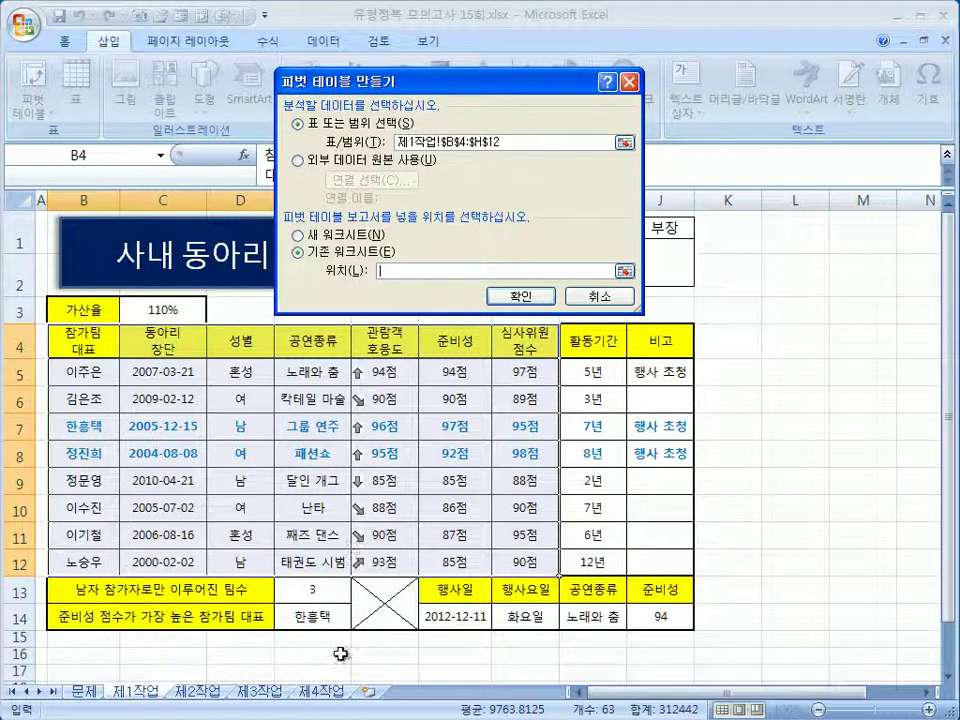
left_click(256, 693)
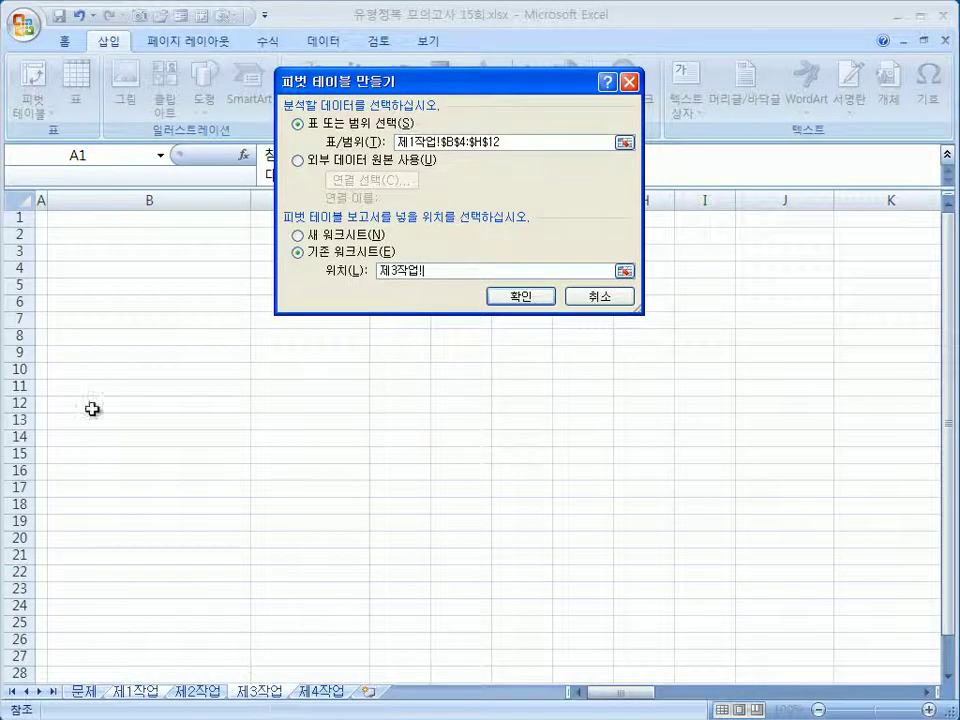
left_click(149, 235)
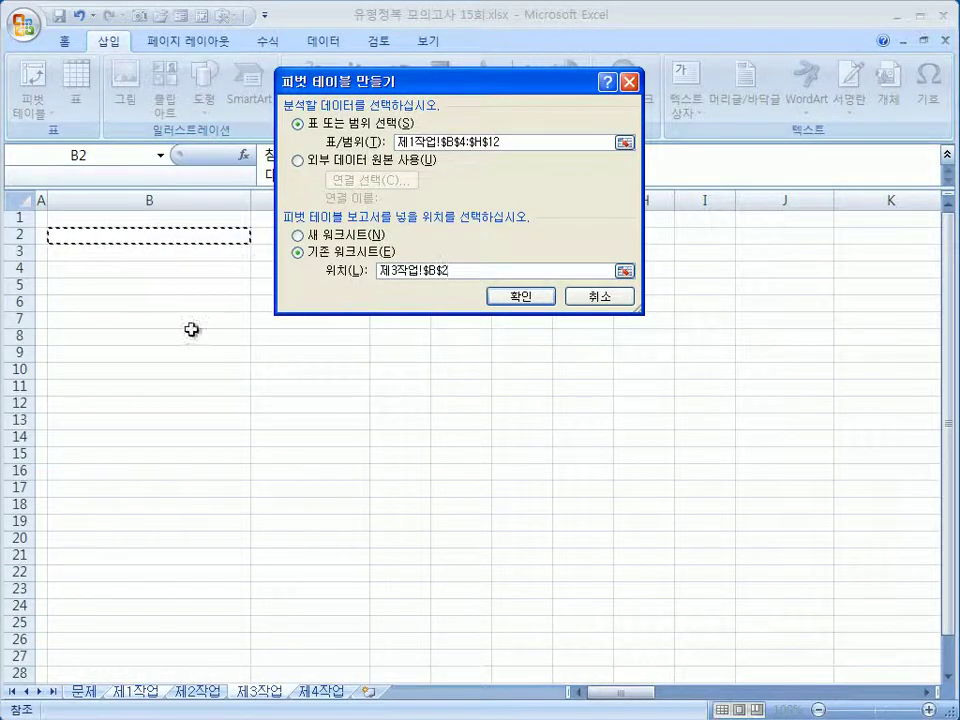
left_click(524, 298)
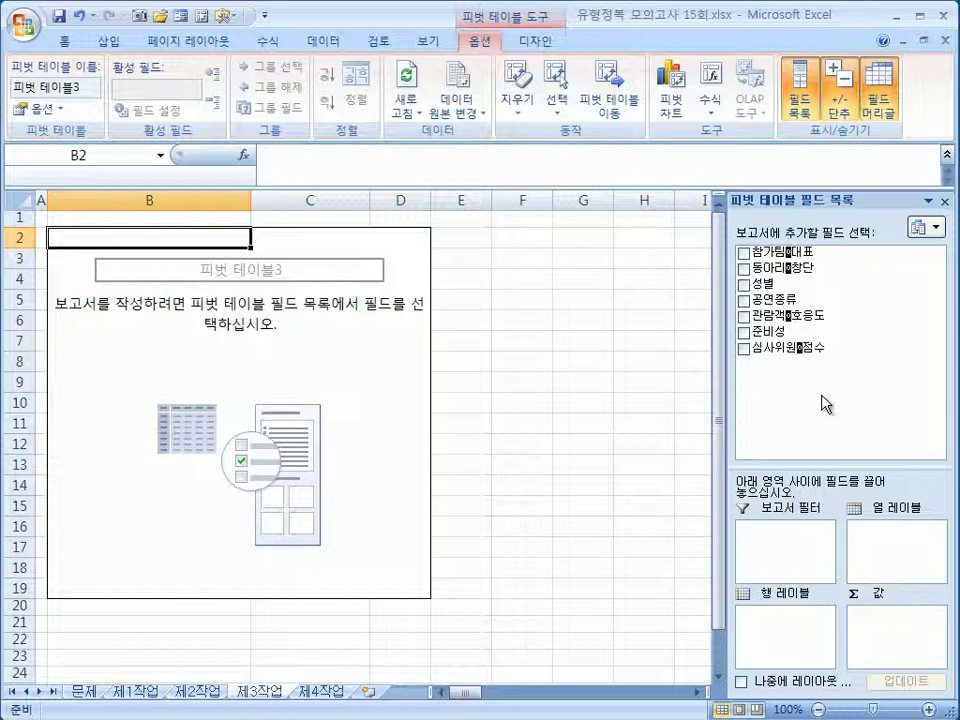
- Lay out the pivot table with 성별 as rows, 동아리창단 as columns, and 준비성, 관람객호응도 and 심사위원점수 as values
left_click_drag(768, 292, 781, 625)
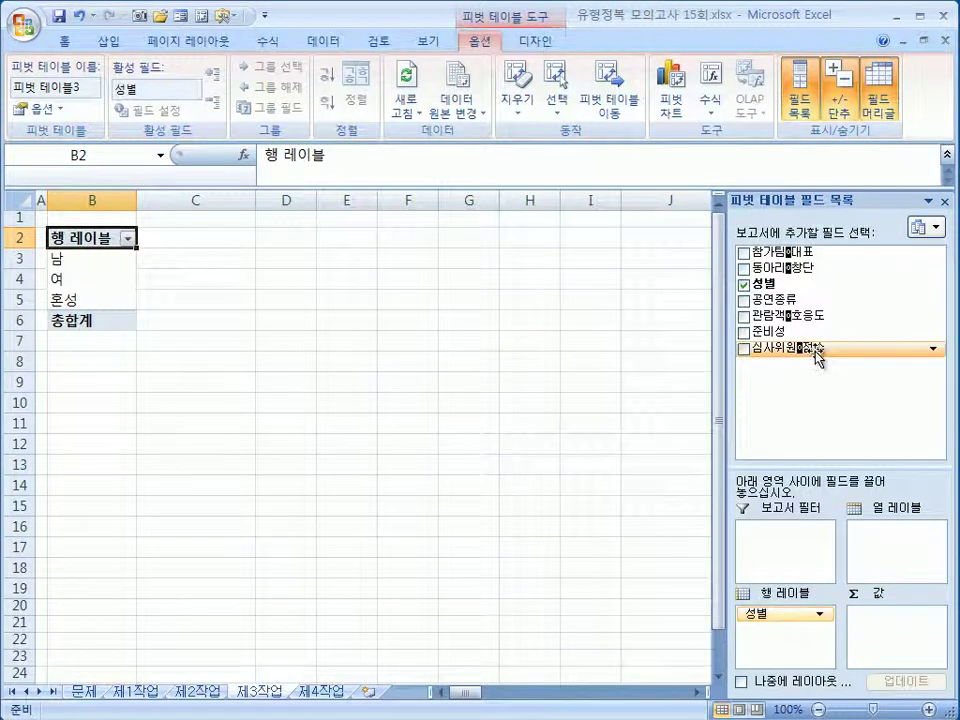
left_click_drag(780, 272, 900, 560)
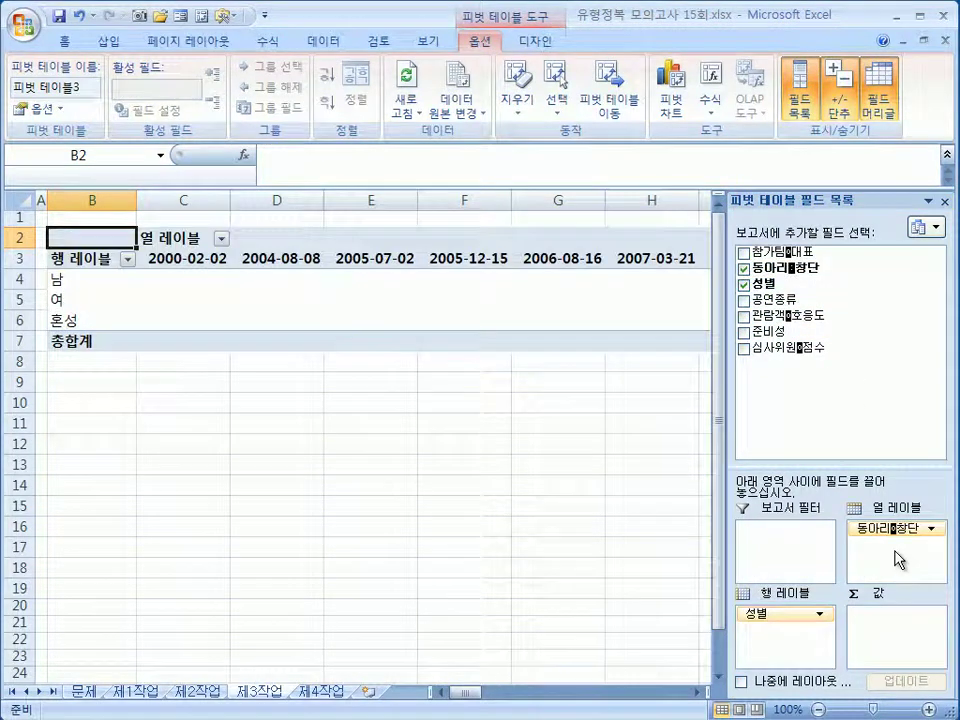
mouse_move(849, 388)
left_click_drag(768, 331, 917, 624)
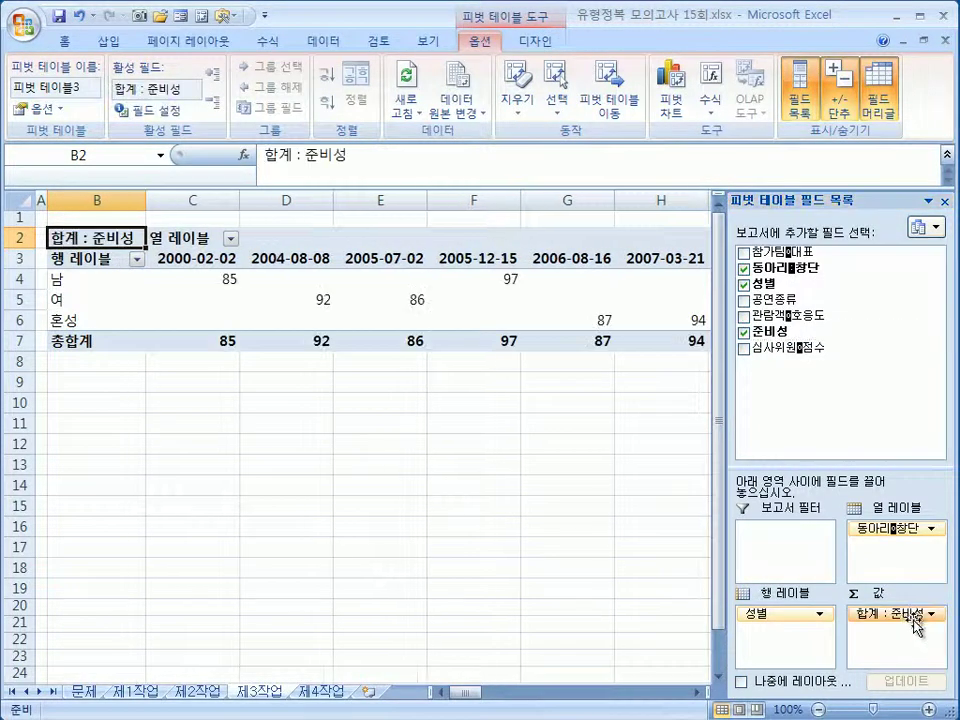
left_click_drag(793, 320, 896, 641)
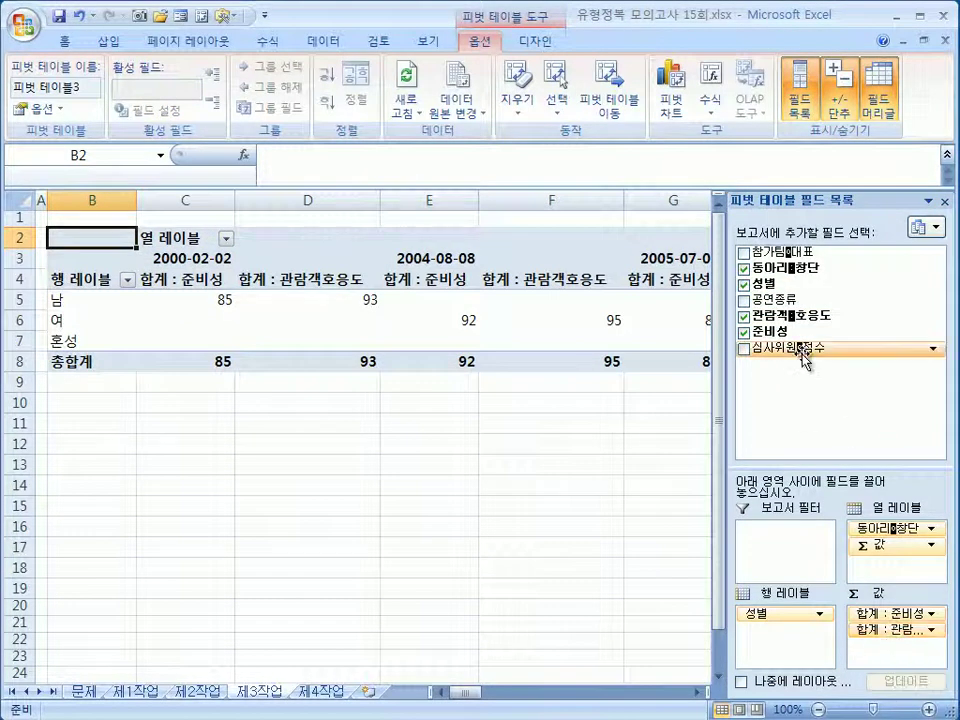
left_click_drag(800, 349, 900, 654)
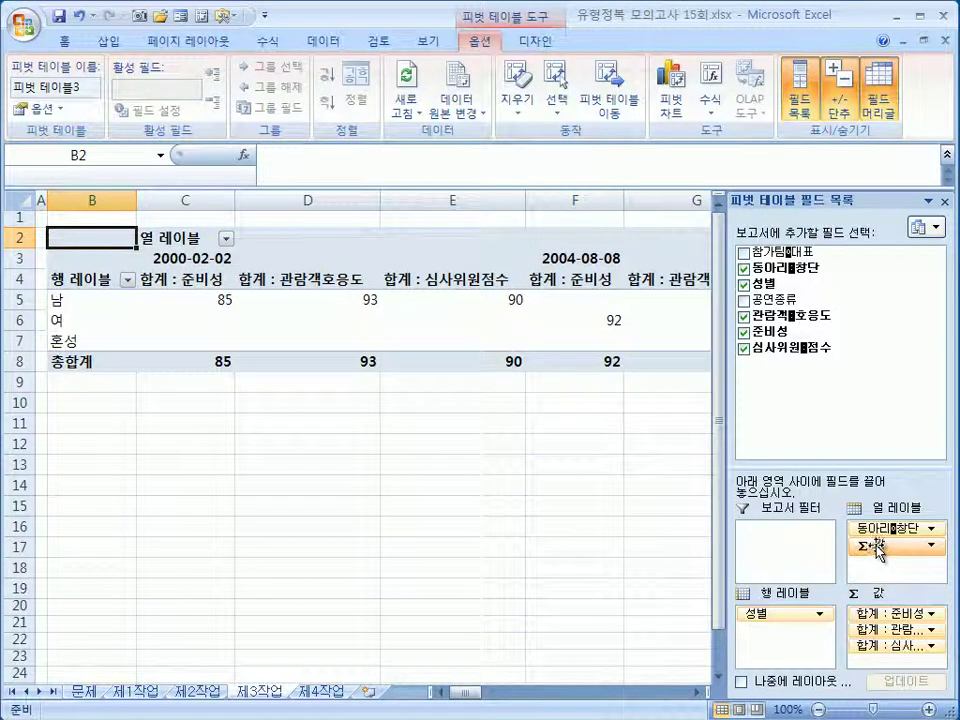
- Move the Σ 값 field from the column labels to the row labels, below 성별
left_click_drag(878, 548, 773, 643)
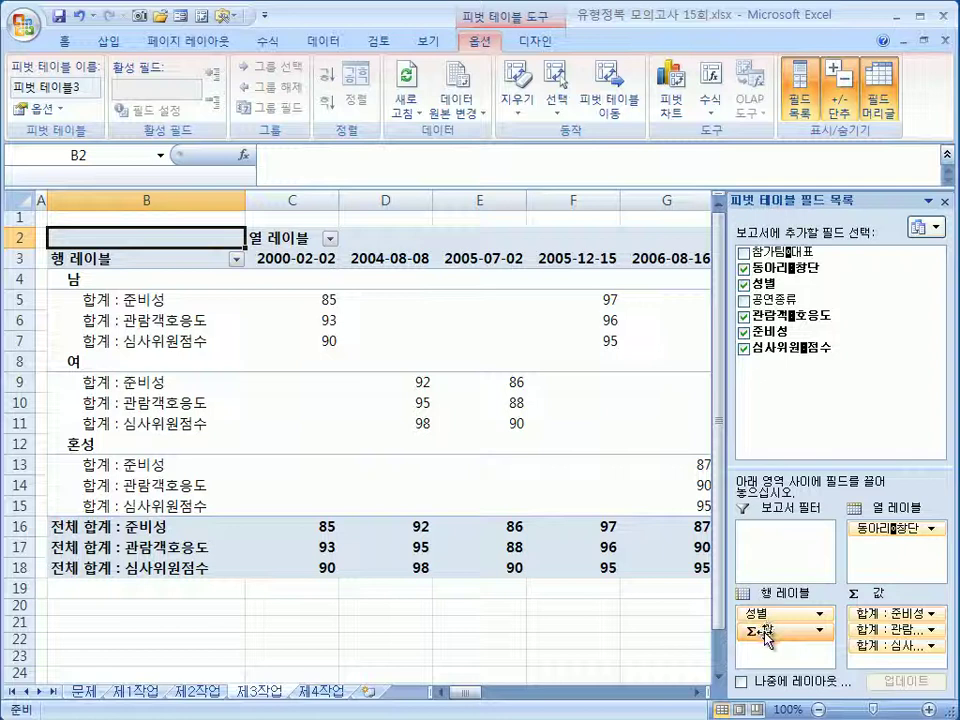
left_click_drag(764, 632, 770, 638)
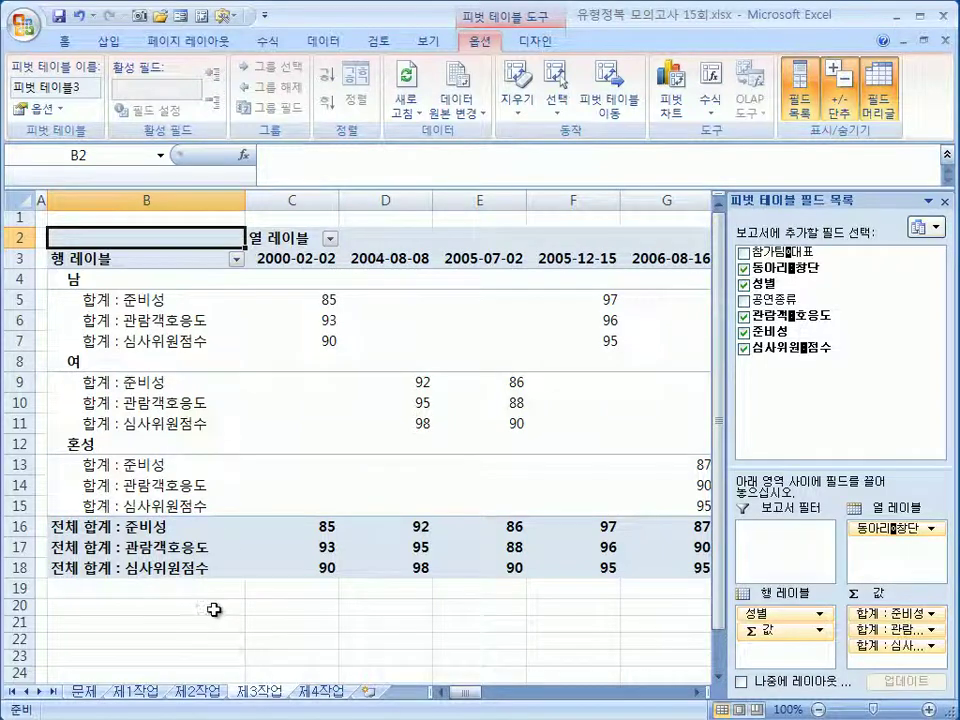
left_click(385, 465)
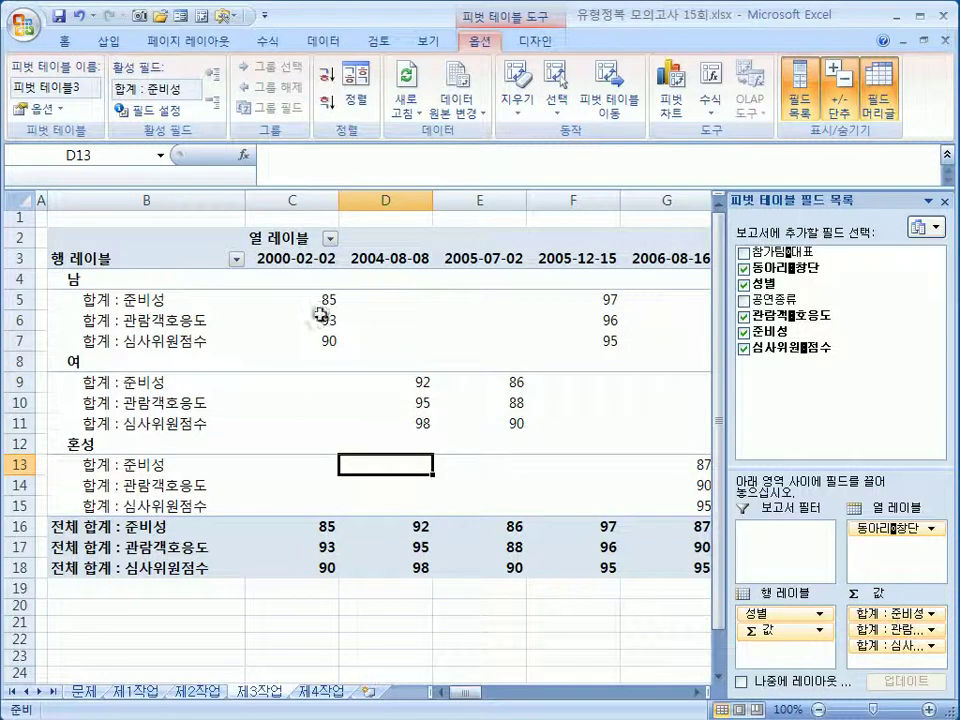
- Summarize the 준비성, 관람객호응도 and 심사위원점수 value fields by average (평균)
left_click(124, 300)
double_click(92, 300)
left_click_drag(370, 78, 372, 86)
left_click(305, 243)
left_click(514, 327)
left_click(104, 322)
double_click(104, 322)
left_click(306, 249)
left_click(525, 332)
double_click(100, 343)
left_click(306, 249)
left_click(518, 333)
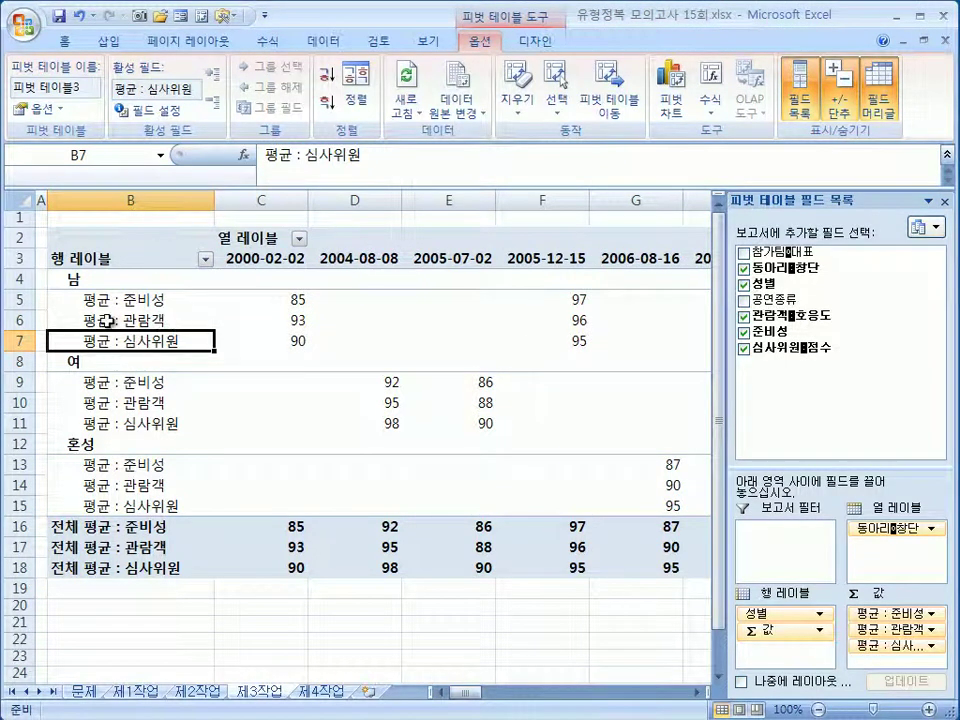
left_click(931, 616)
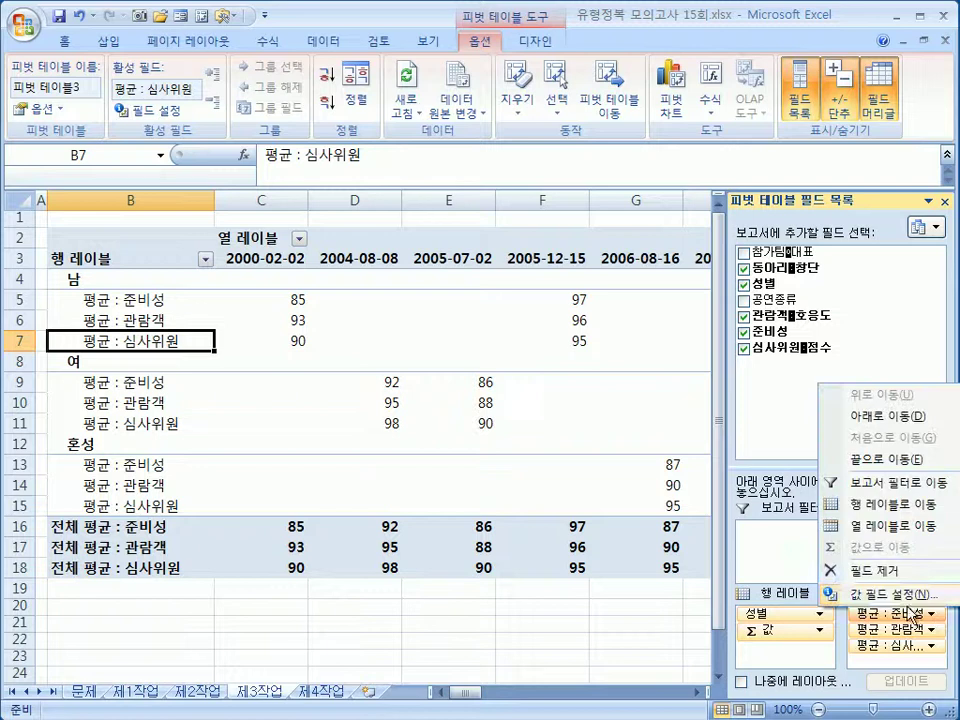
left_click(884, 597)
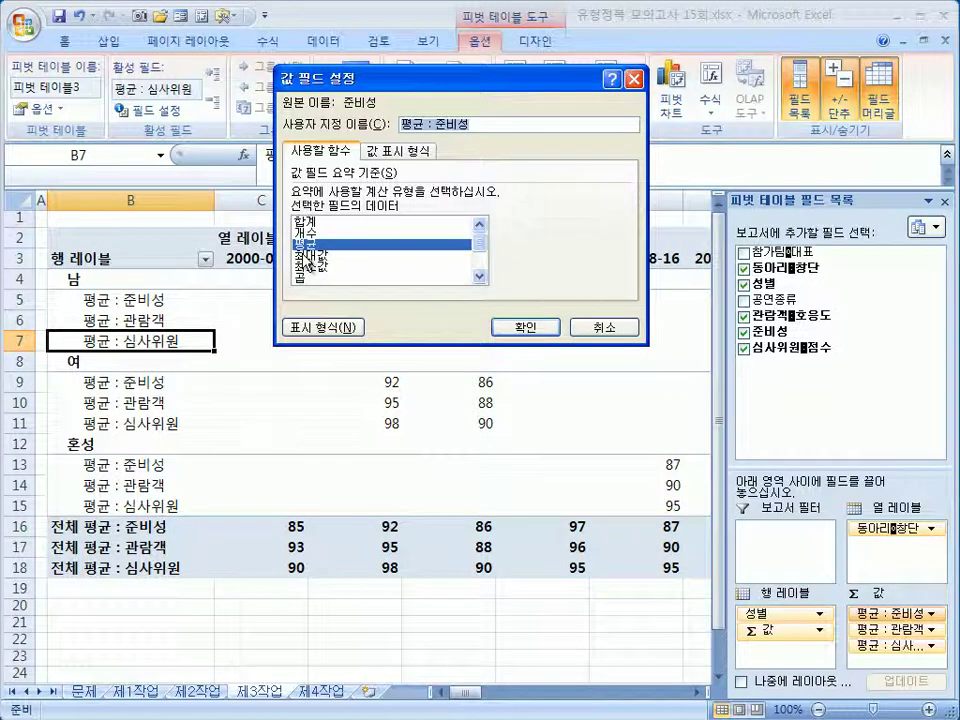
left_click(606, 328)
left_click(893, 613)
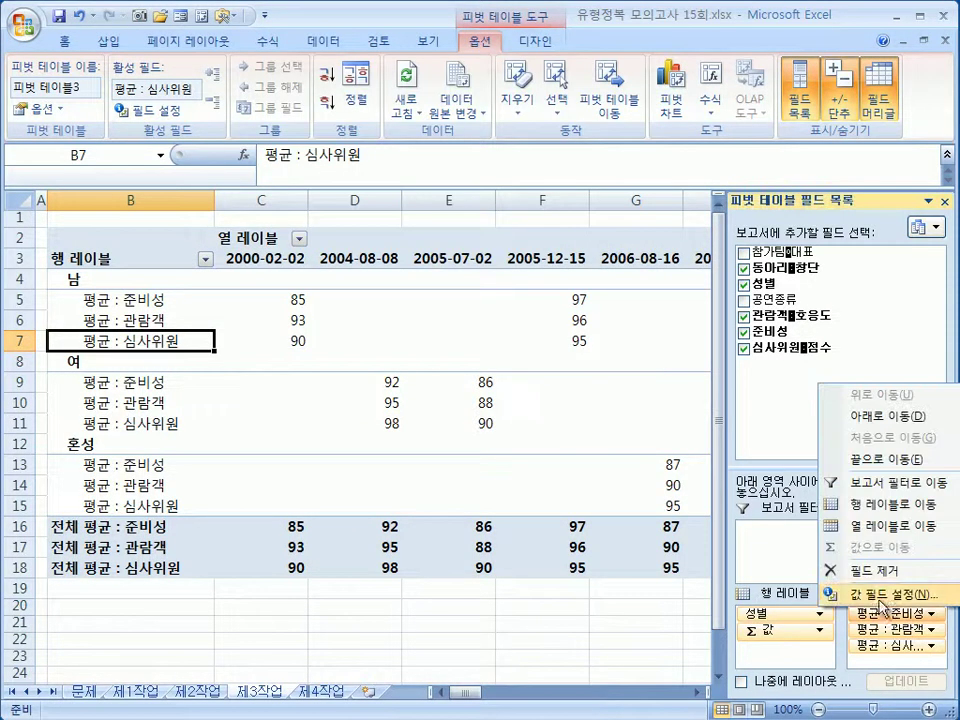
left_click(887, 596)
left_click(306, 222)
left_click(310, 243)
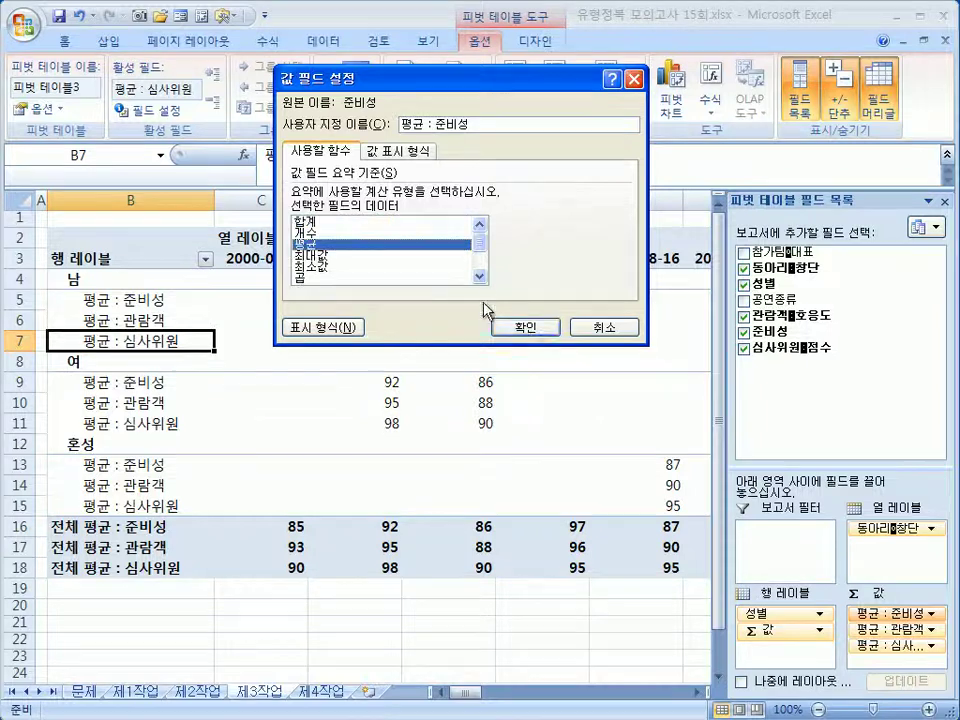
left_click(605, 327)
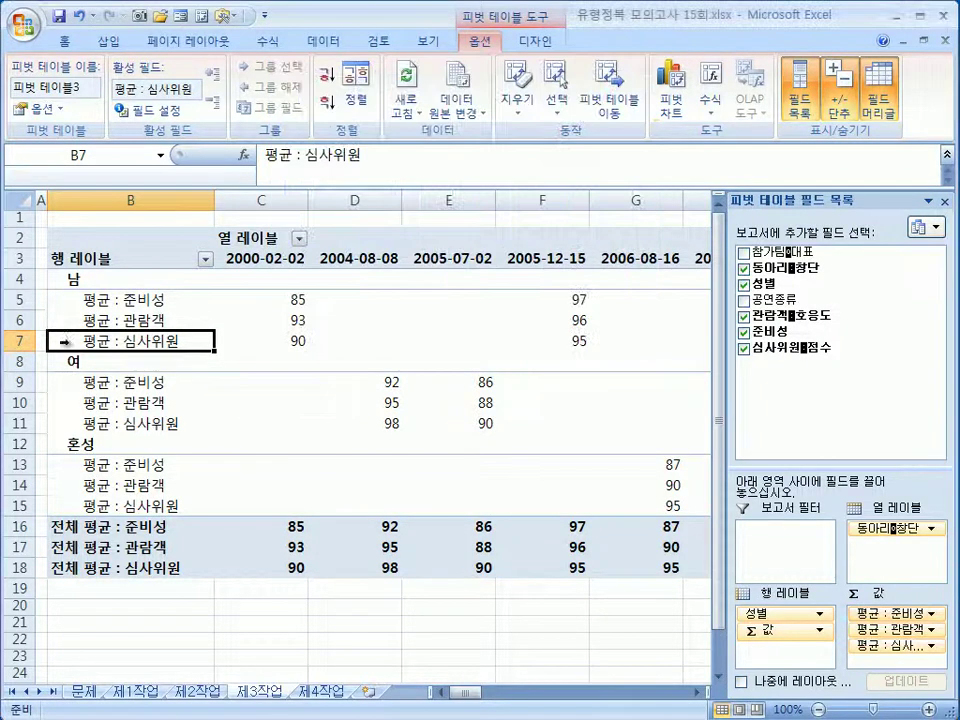
- Rename the 관람객 average value field as "평균 : 관람객 호응도"
left_click(147, 321)
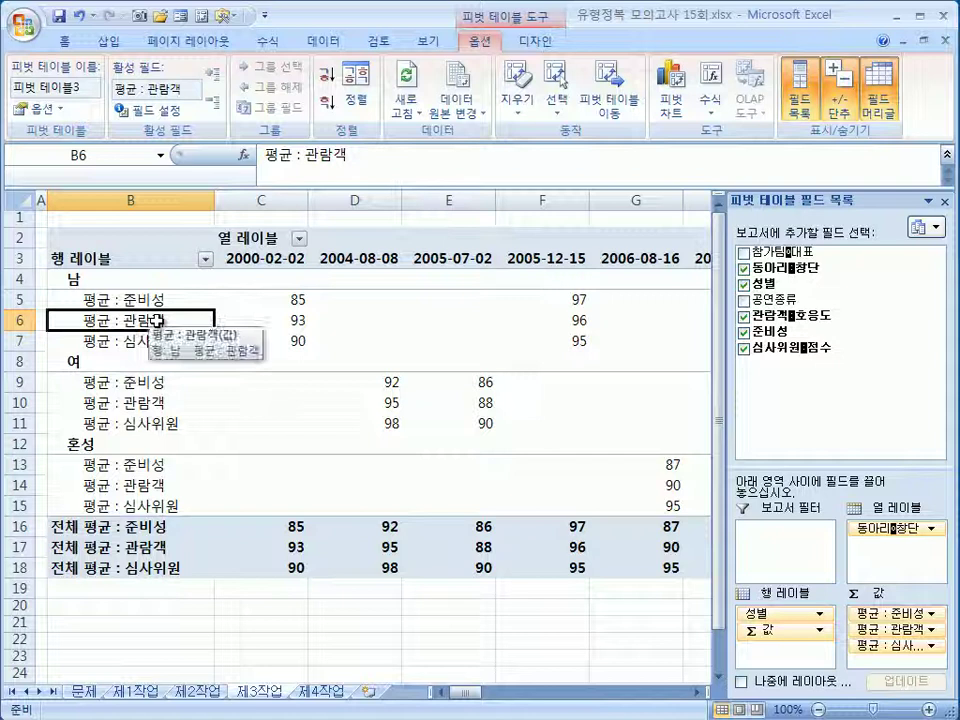
double_click(155, 320)
left_click_drag(503, 82, 553, 182)
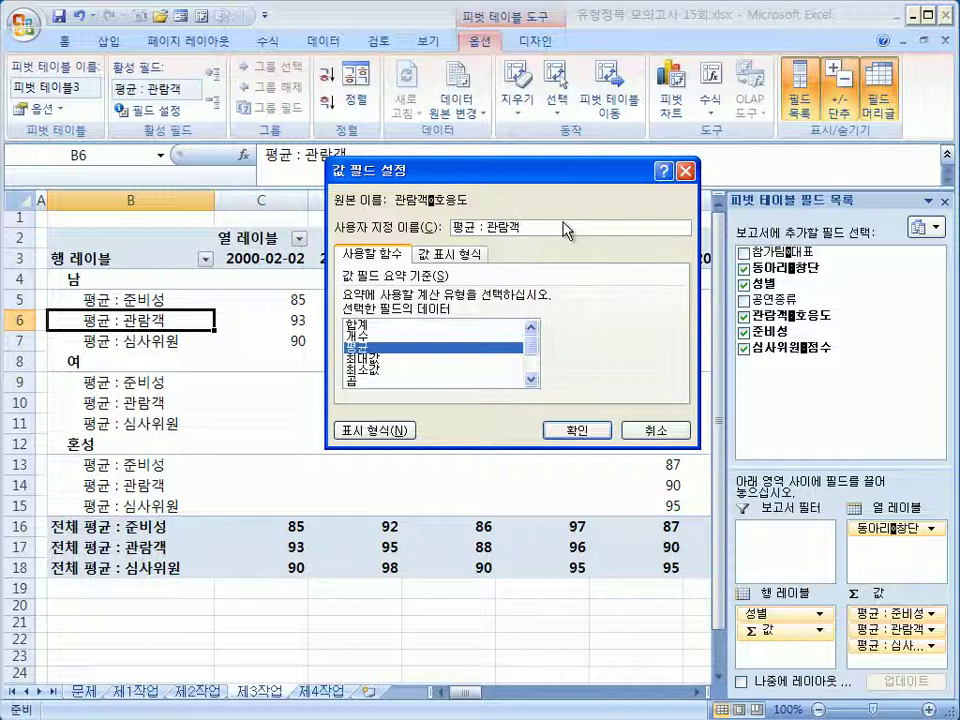
type("호응도")
left_click(577, 433)
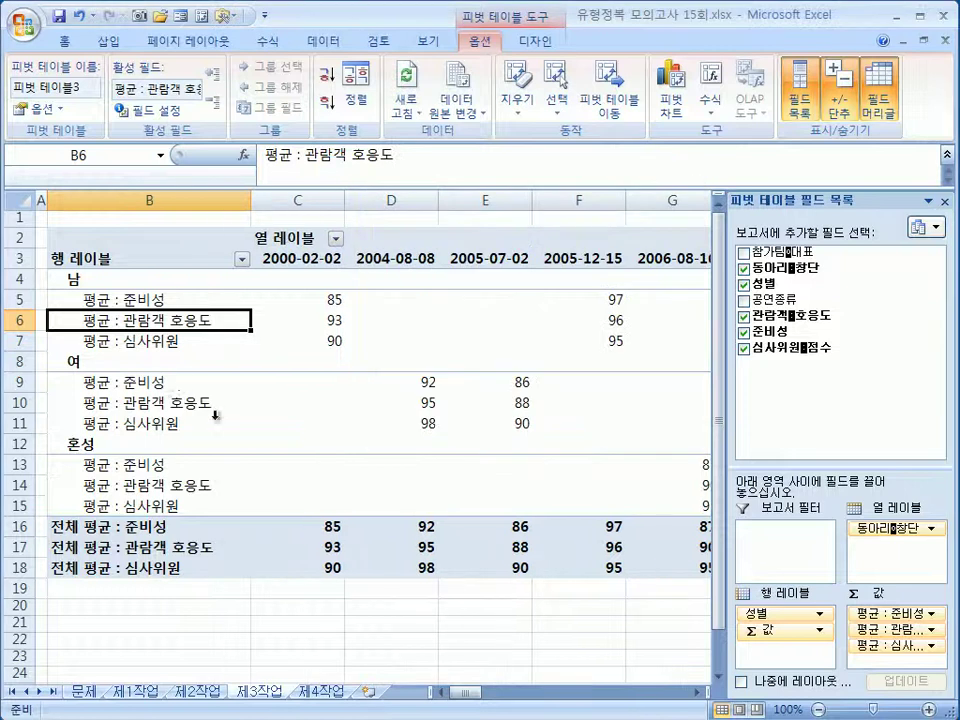
- Rename the 심사위원 average value field as "평균 : 심사위원 점수"
left_click(160, 342)
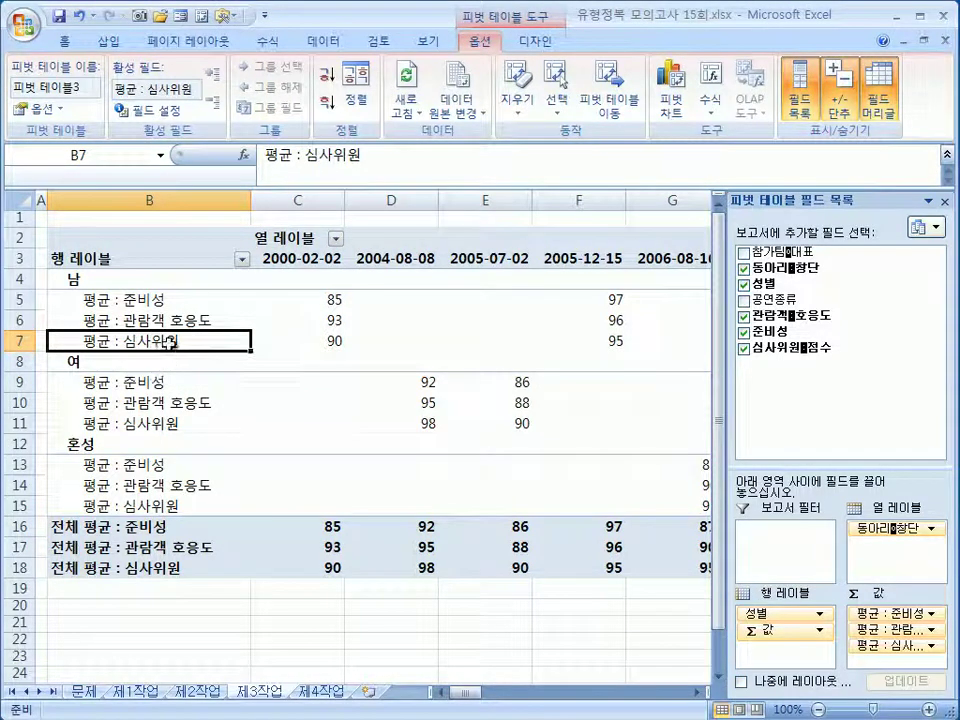
left_click(395, 157)
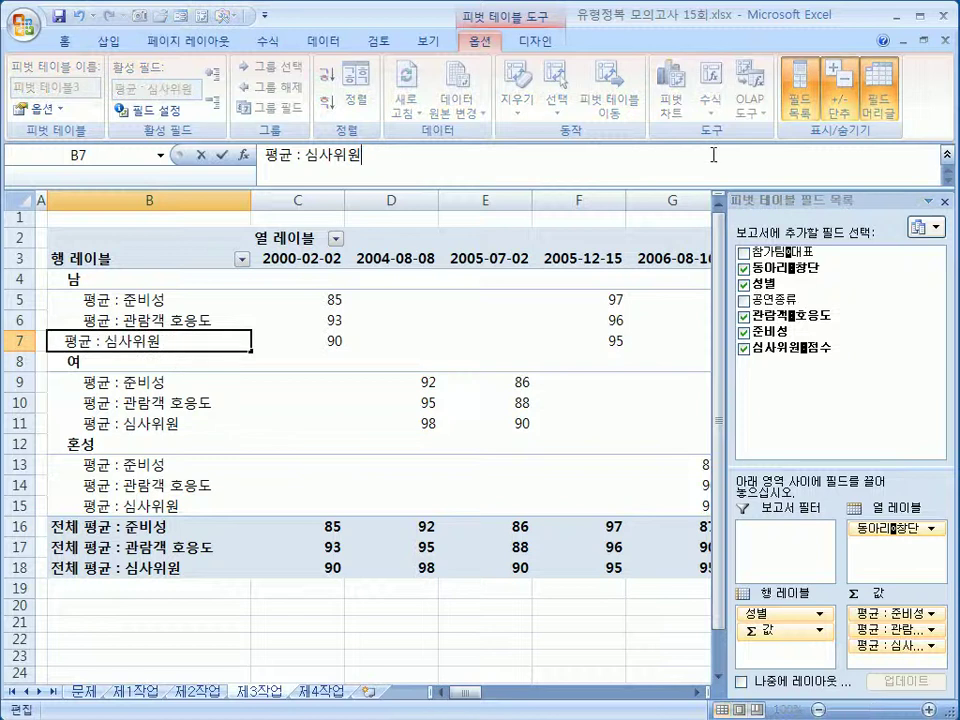
type("점수")
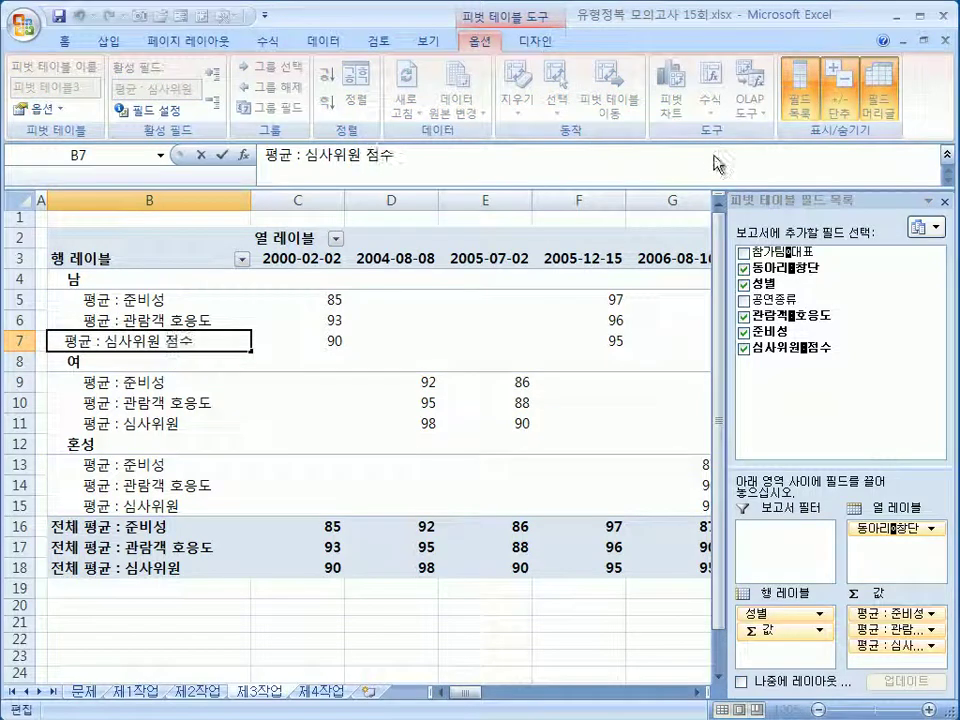
left_click(235, 403)
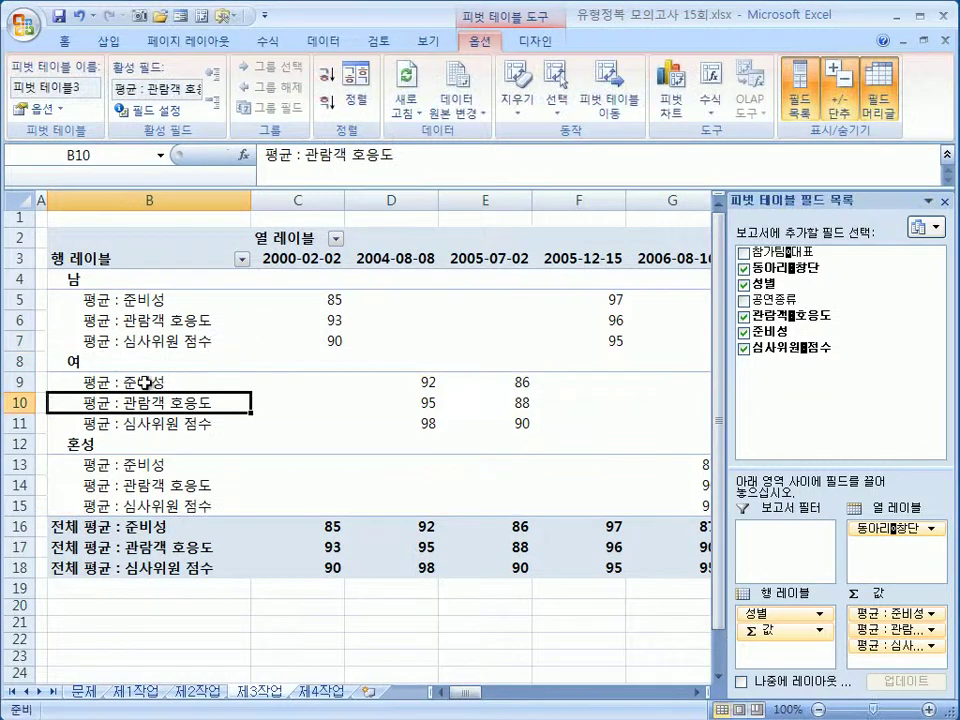
- Review the custom names of the 호응도 and 점수 fields and the summary function set for 심사위원 점수
left_click(170, 321)
left_click(397, 157)
double_click(178, 341)
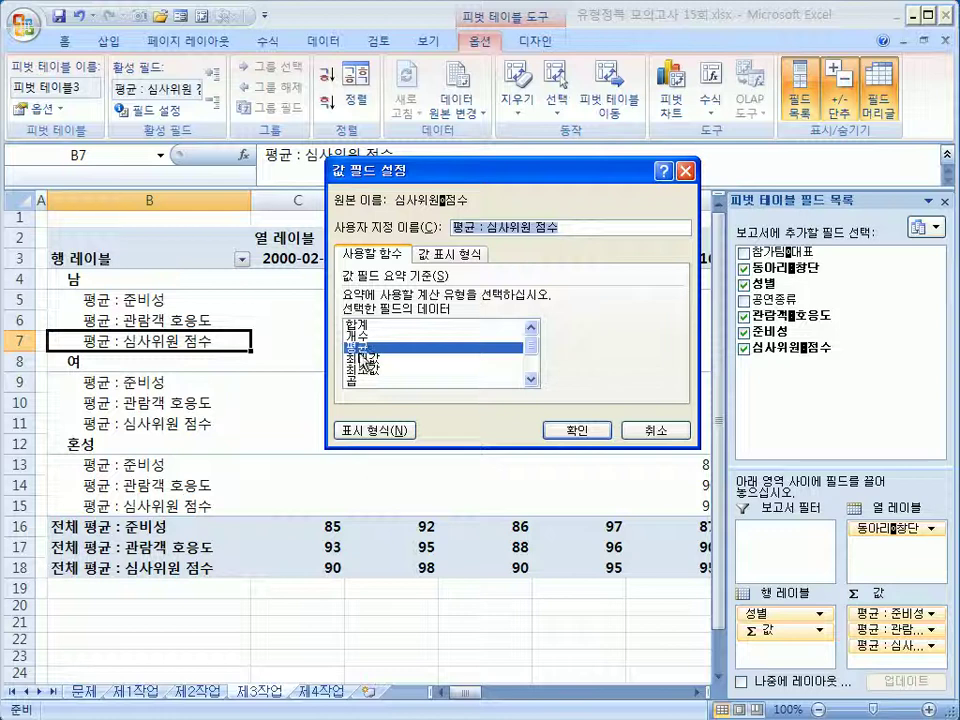
left_click(562, 227)
double_click(545, 227)
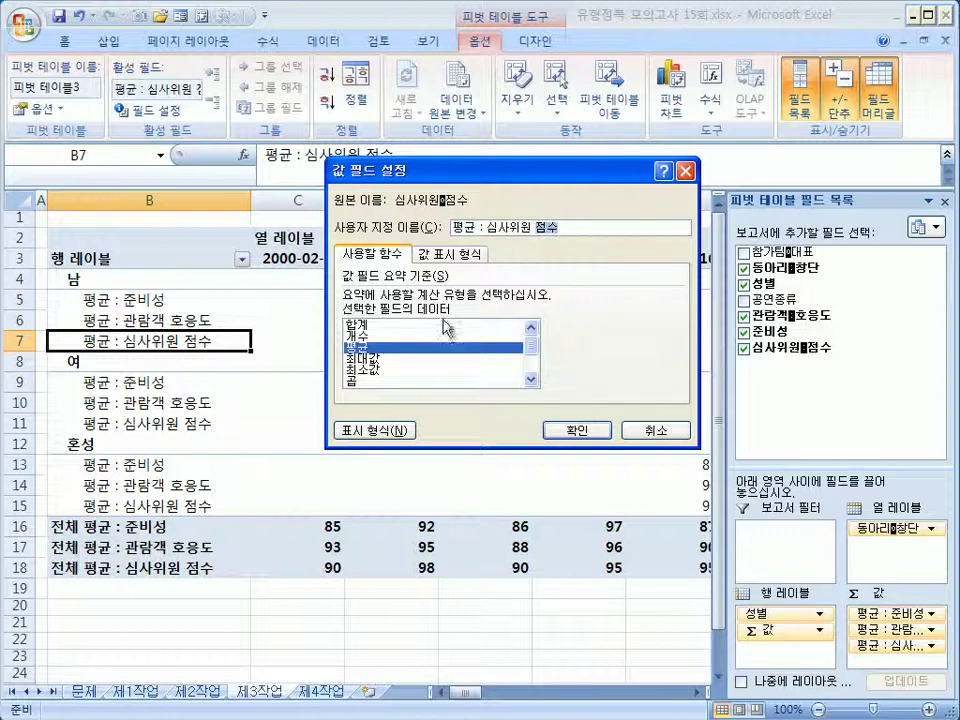
left_click(577, 430)
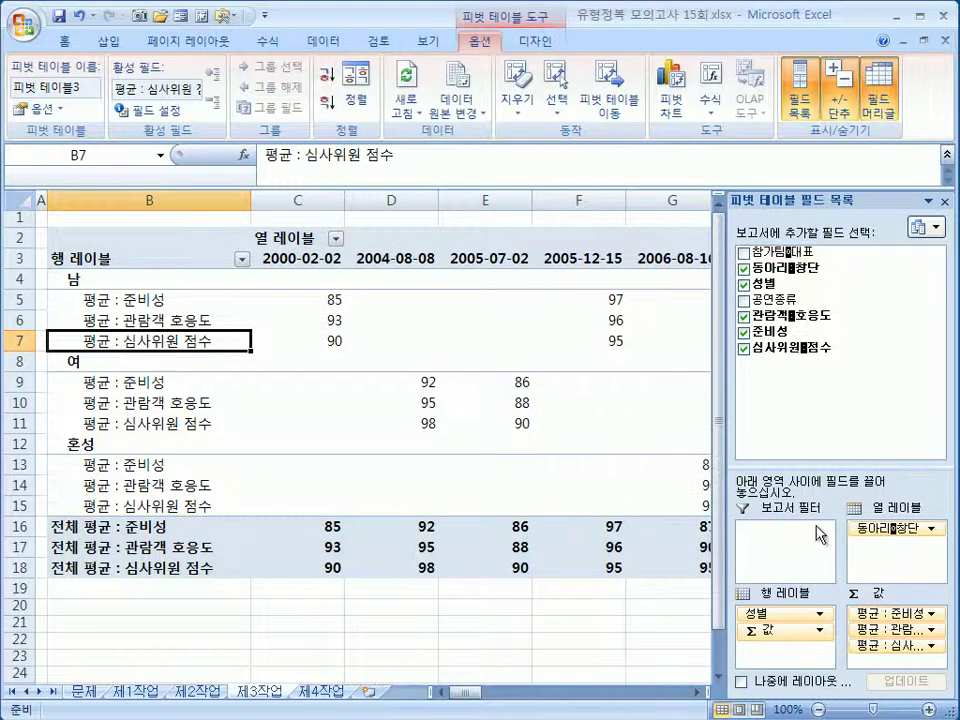
- Hide the pivot table field list and group the 동아리창단 column dates by year (연) only
left_click(945, 201)
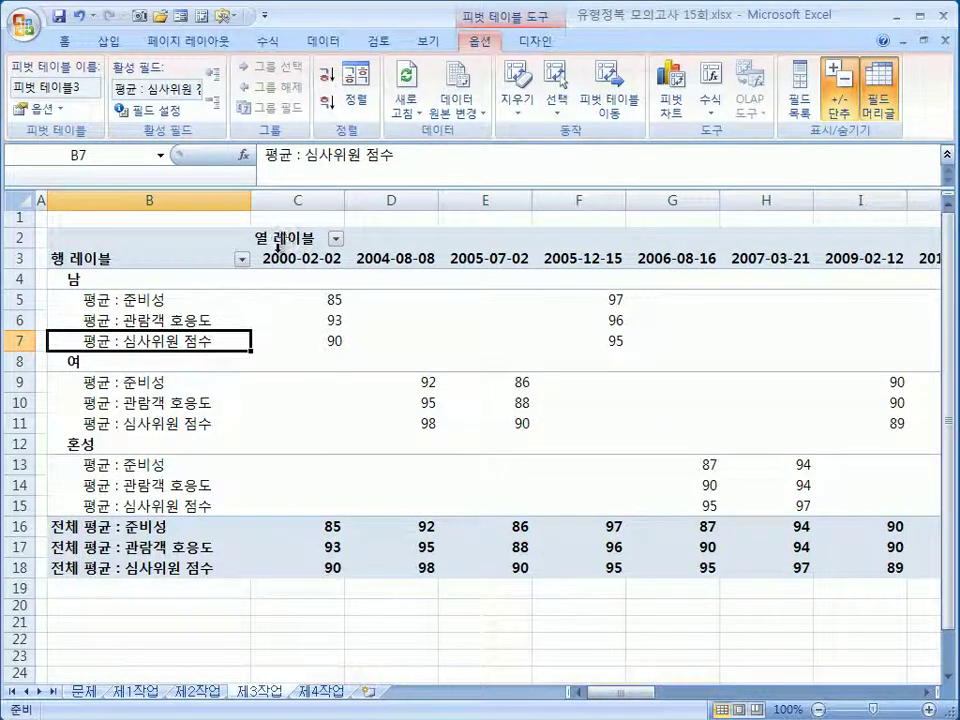
right_click(302, 258)
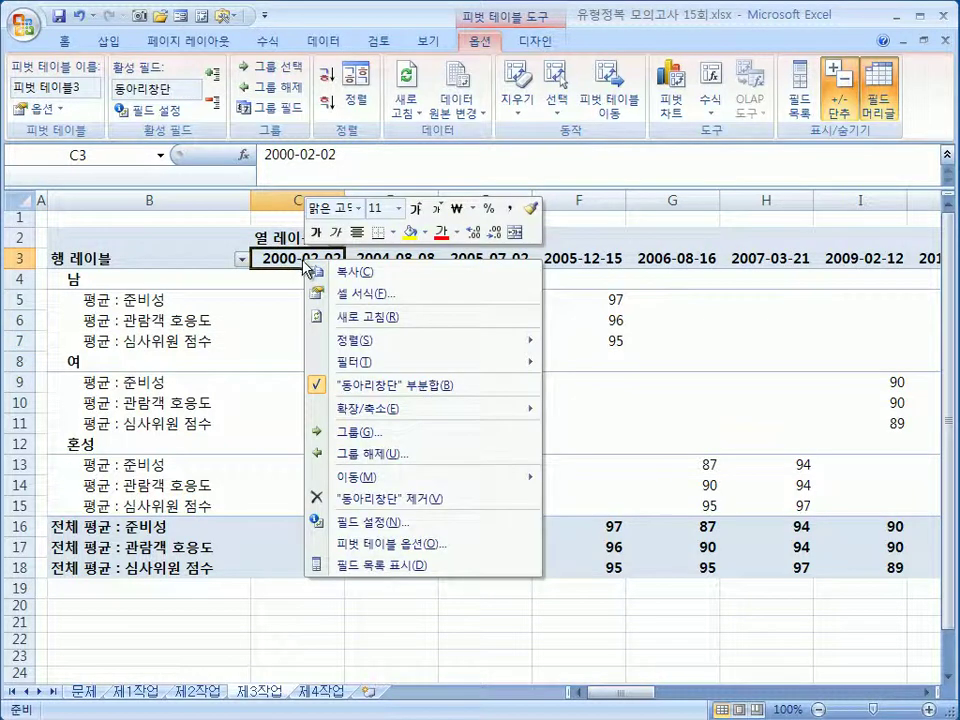
left_click(364, 436)
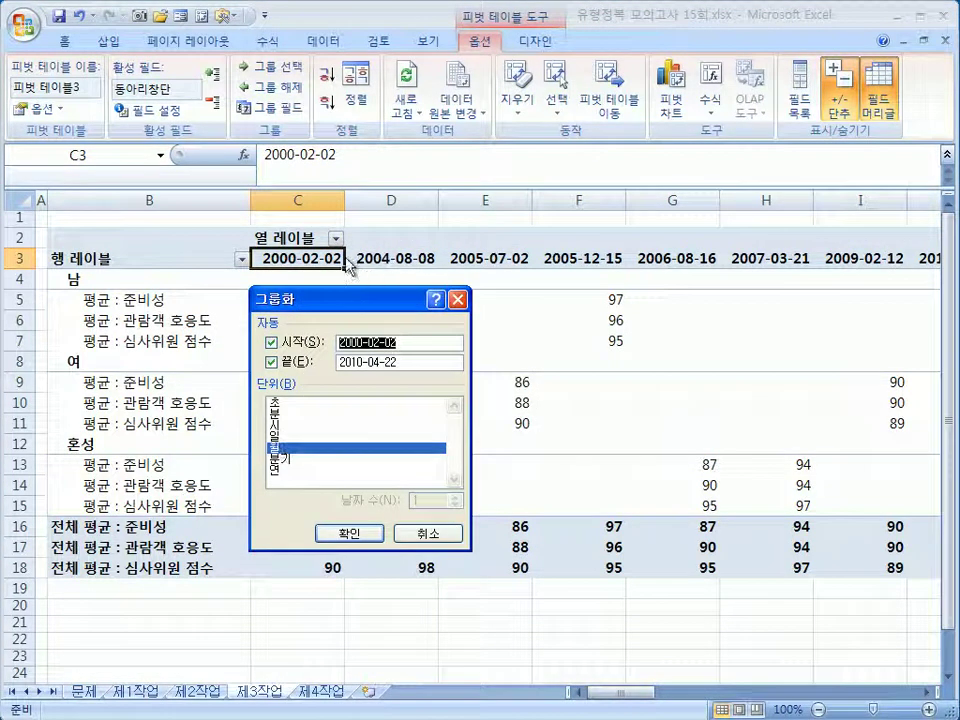
left_click(279, 448)
left_click(280, 470)
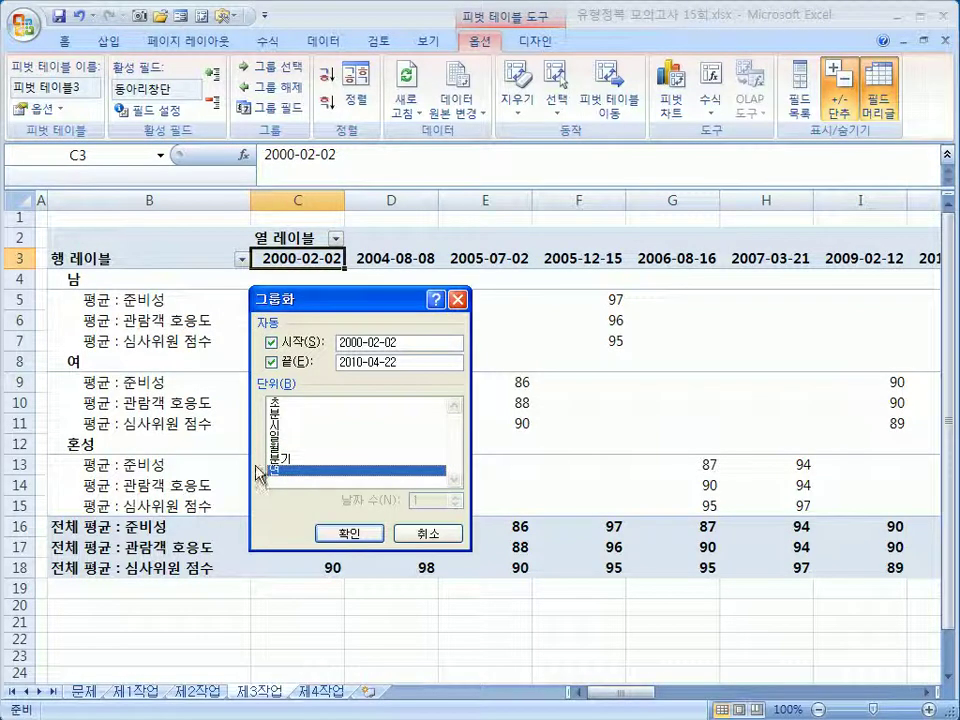
left_click(347, 538)
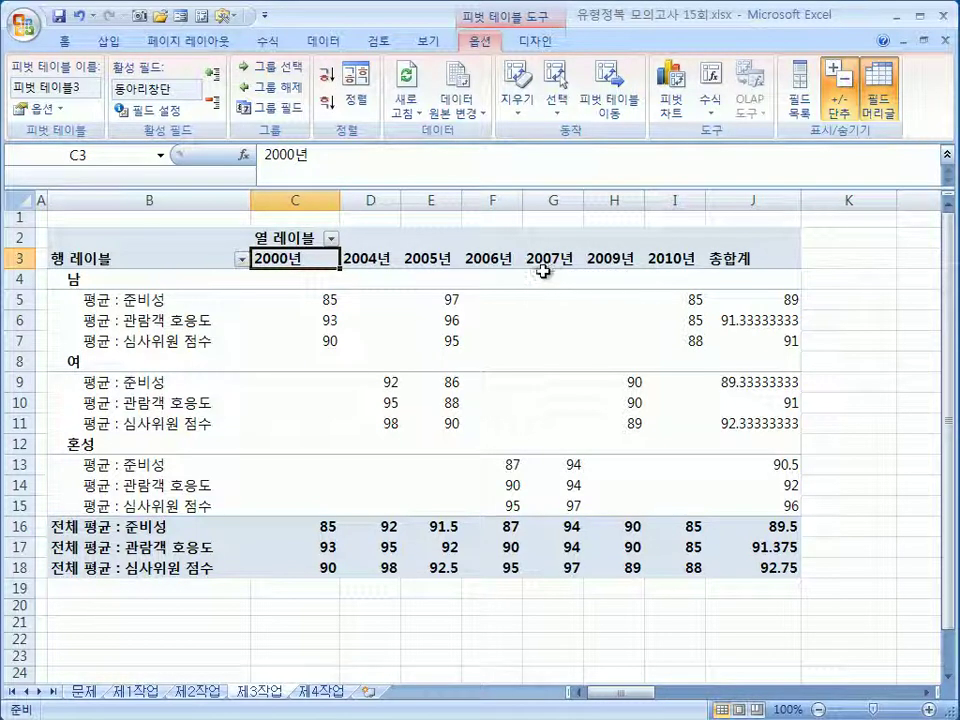
- In the pivot table options, merge and center cells with labels and show empty cells as "***"
right_click(316, 265)
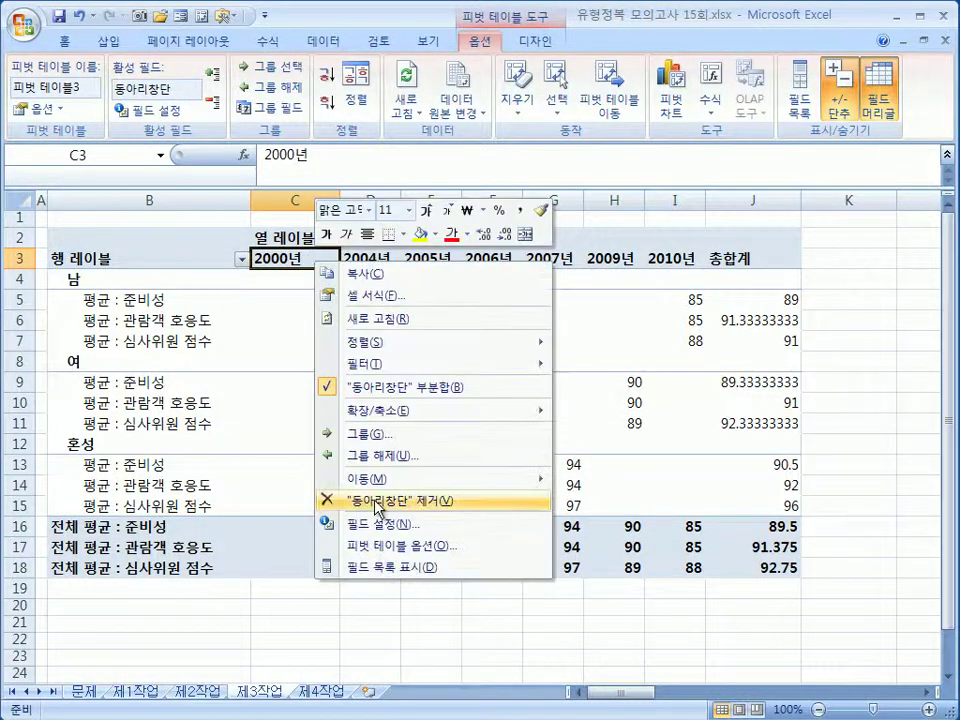
left_click(366, 553)
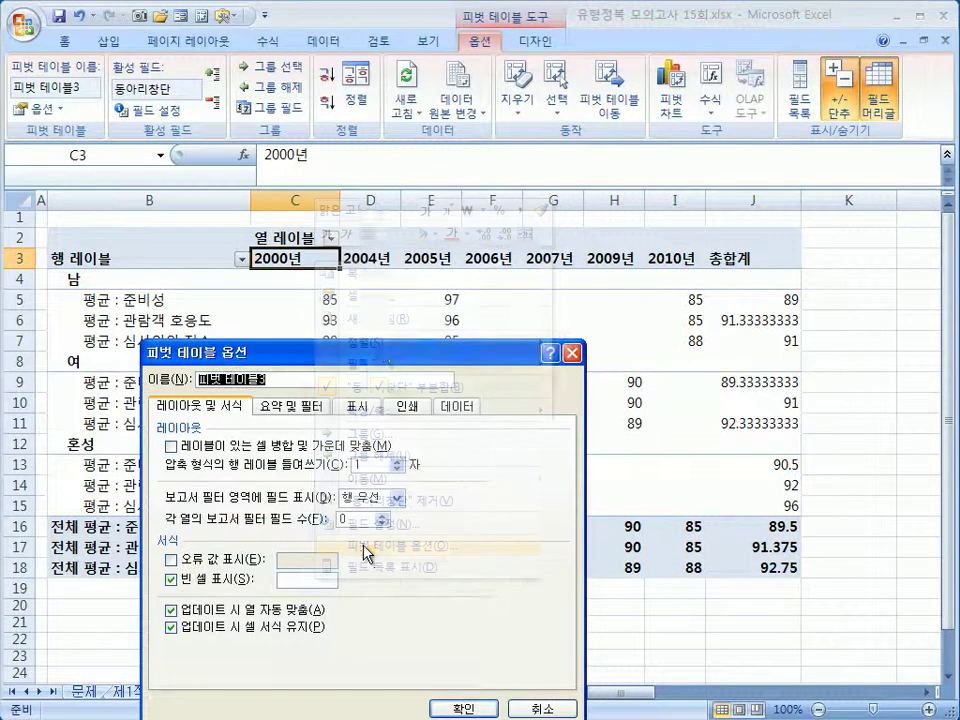
left_click_drag(381, 354, 622, 227)
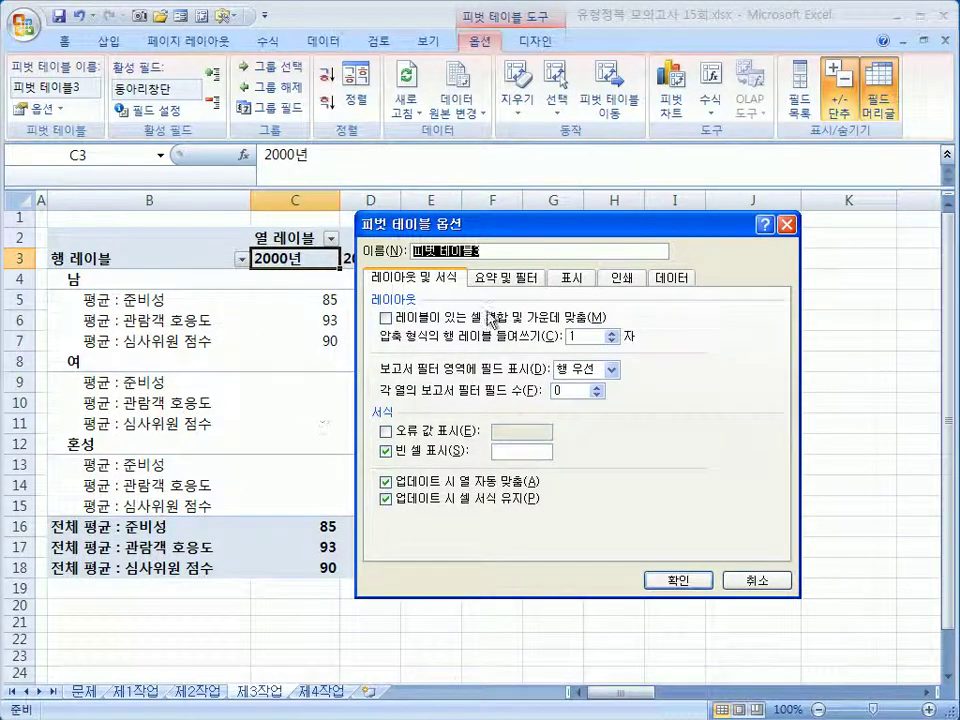
left_click(386, 318)
left_click(528, 452)
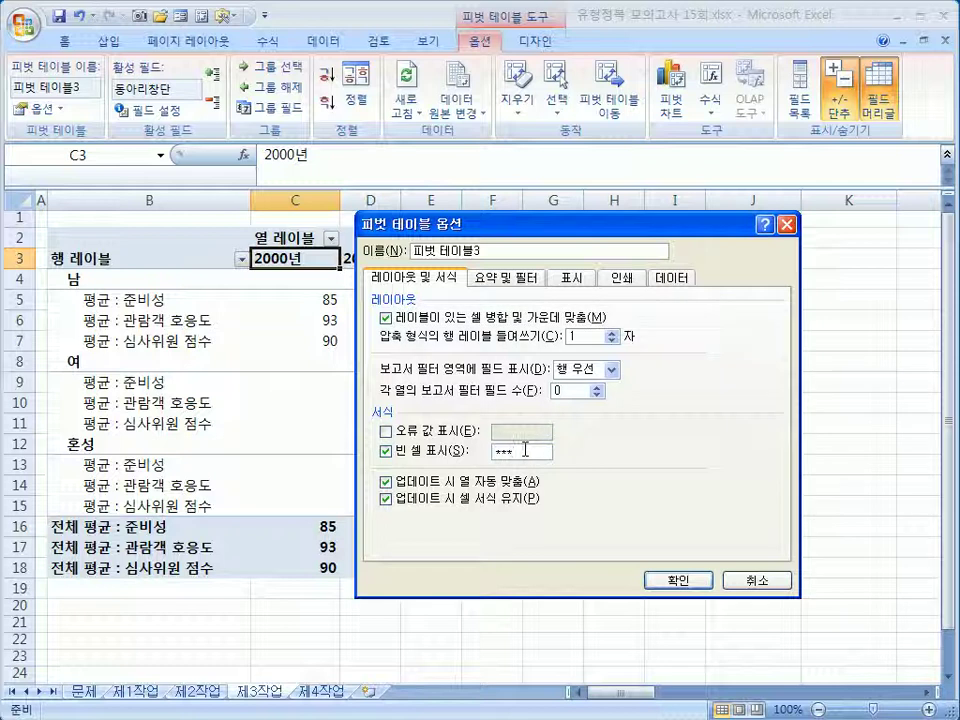
- Turn off the row grand totals (행 총합계 표시) and apply the pivot table options
left_click(519, 290)
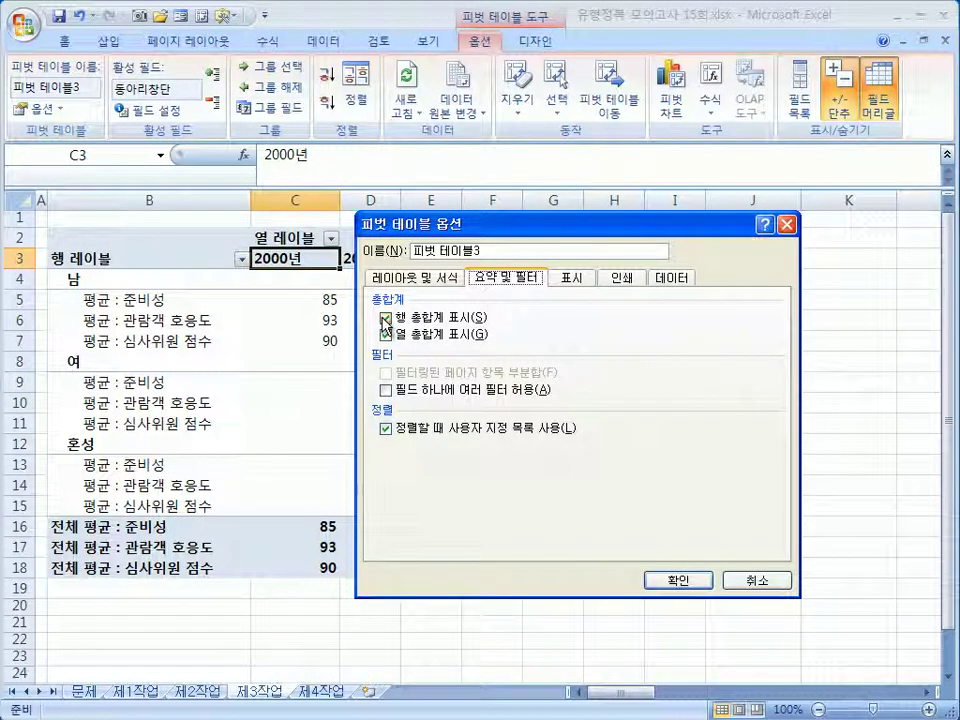
left_click(385, 319)
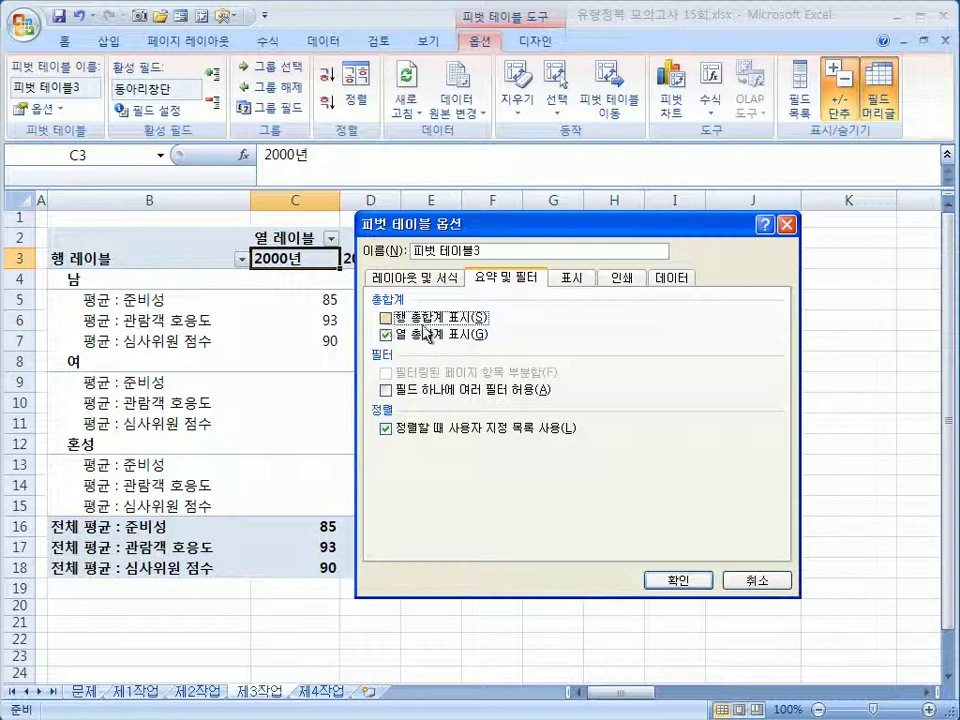
left_click(683, 582)
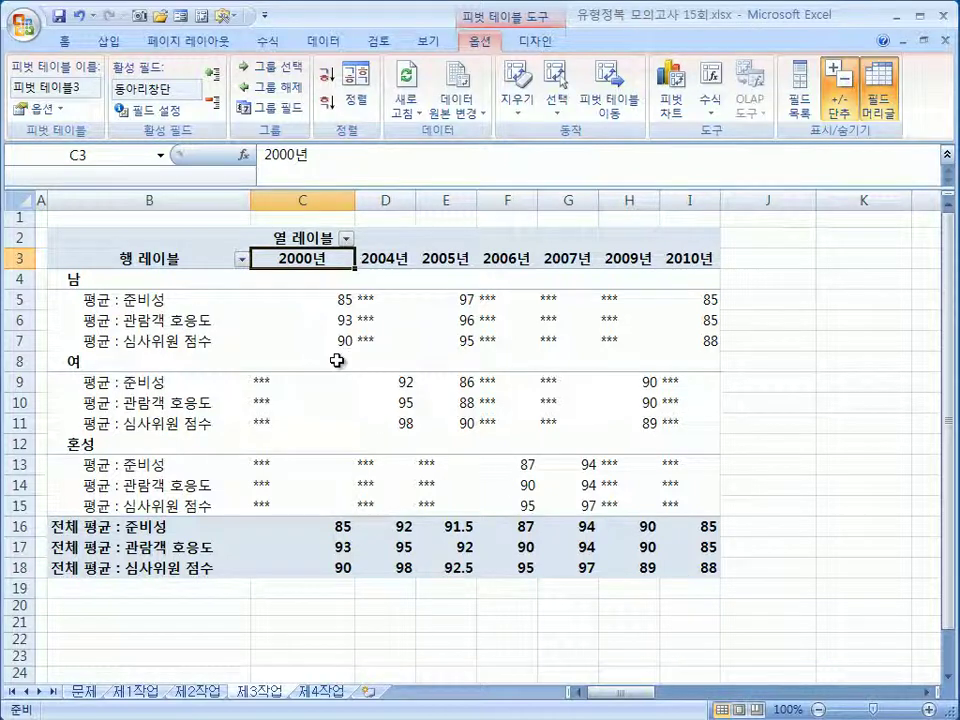
- Center the pivot table values in C5:I18 horizontally
mouse_move(261, 297)
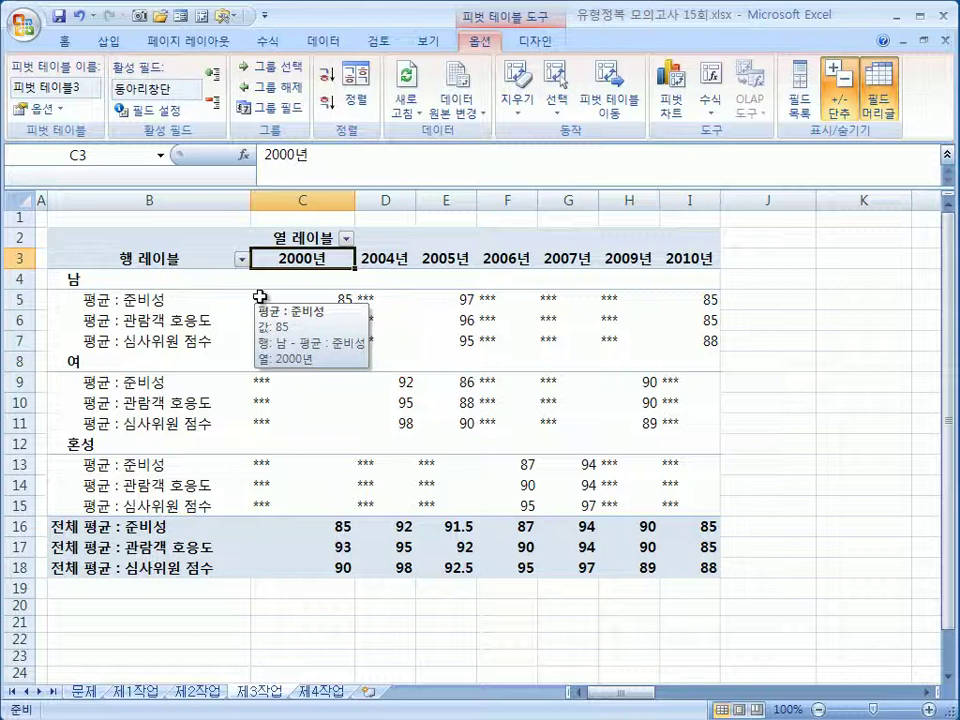
left_click_drag(261, 297, 681, 570)
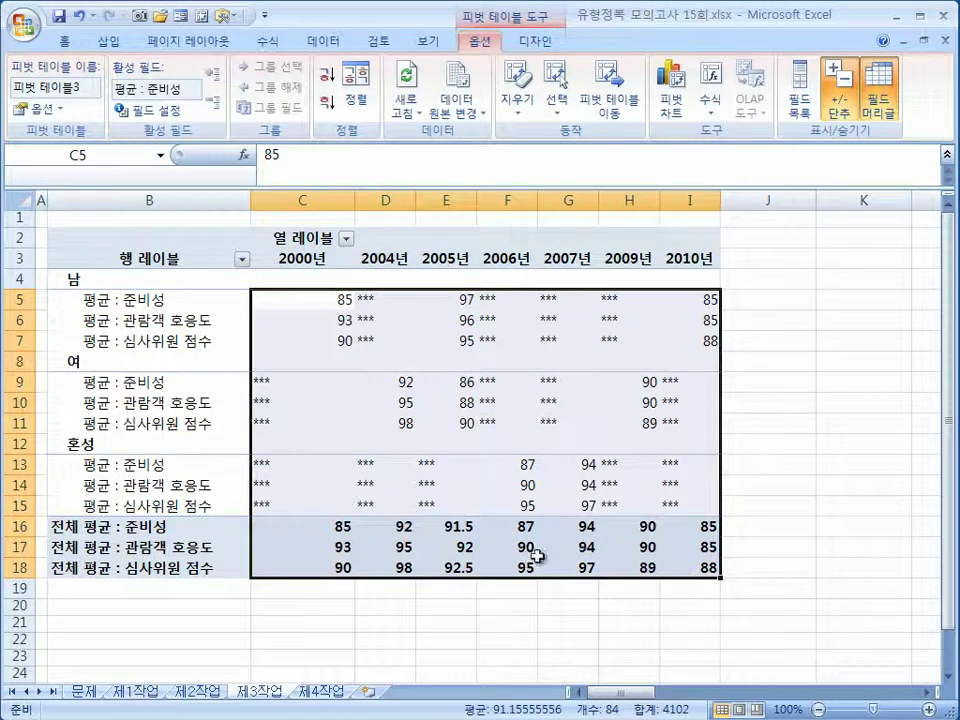
left_click(60, 38)
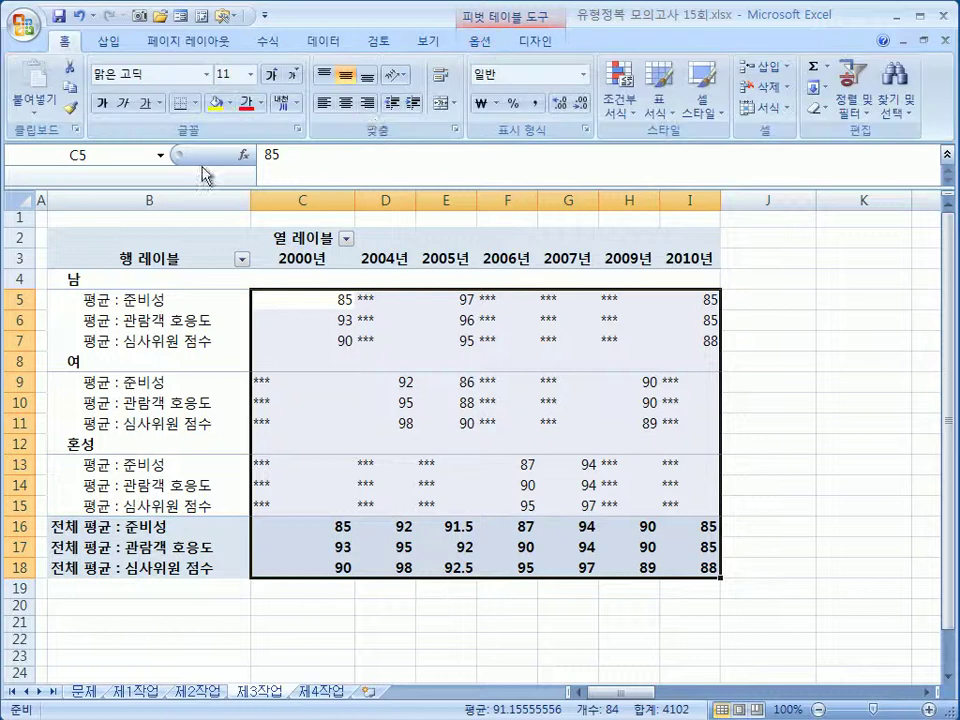
left_click(346, 103)
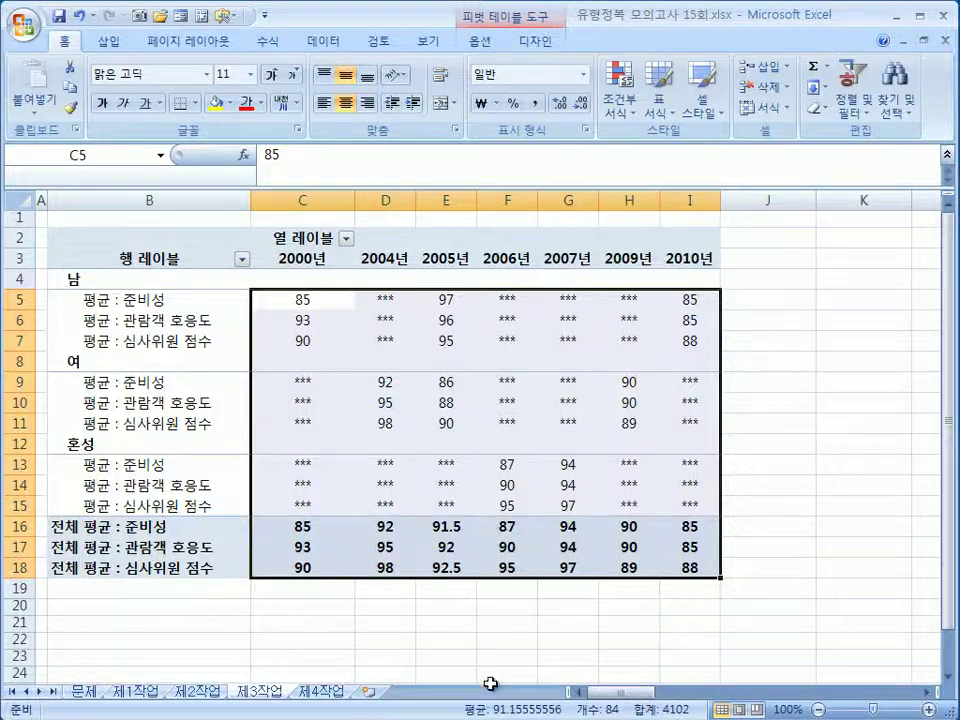
left_click(486, 641)
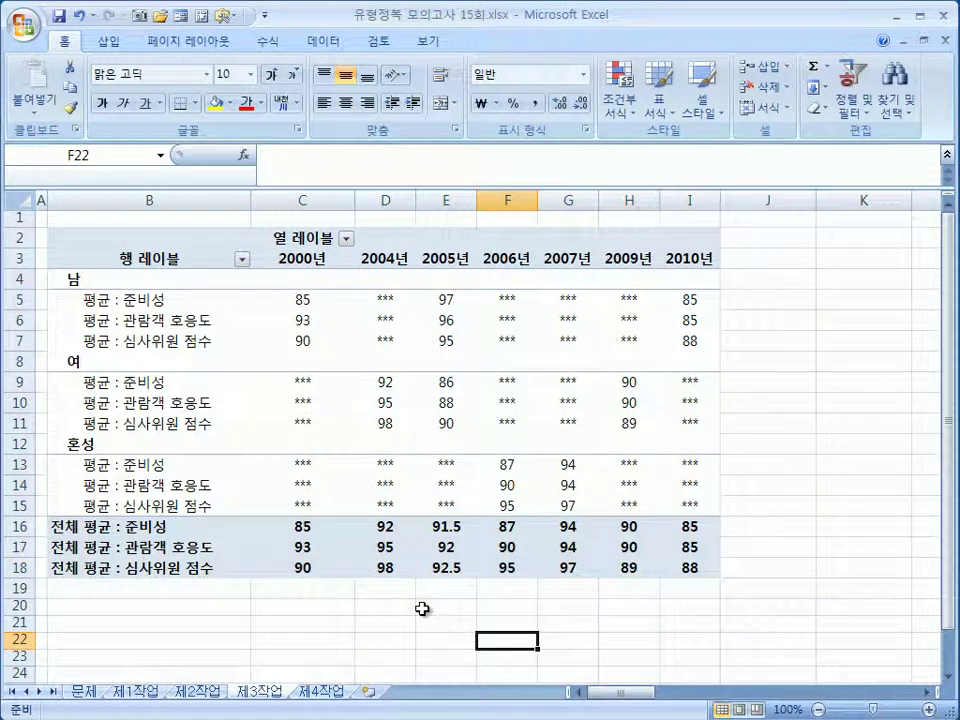
- Sort the pivot table's 성별 row labels in descending text order
left_click(507, 341)
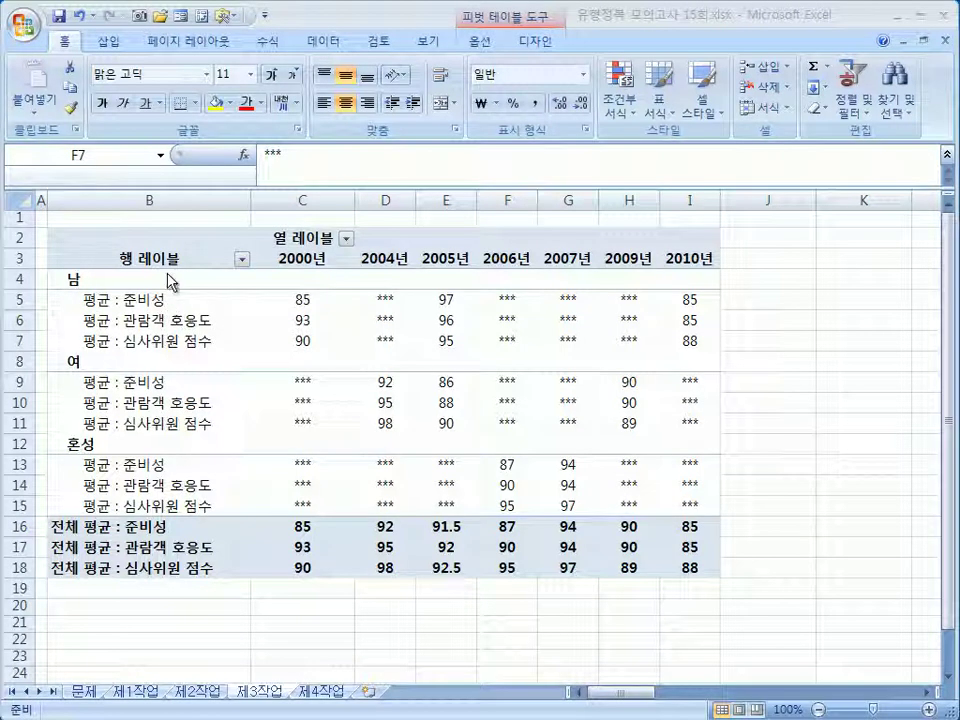
left_click(242, 259)
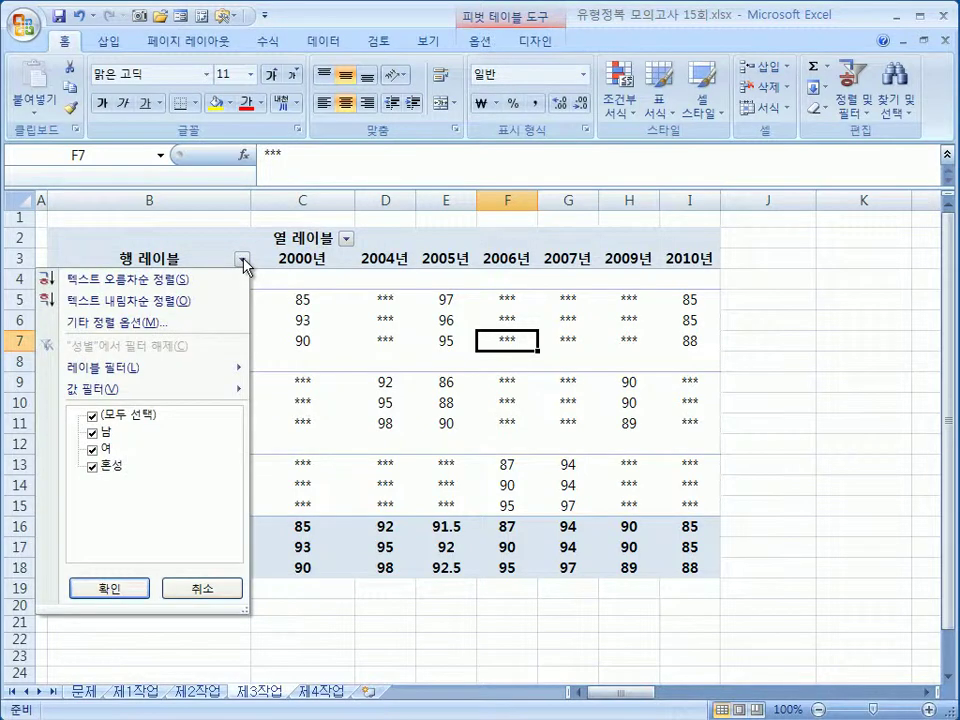
left_click(174, 299)
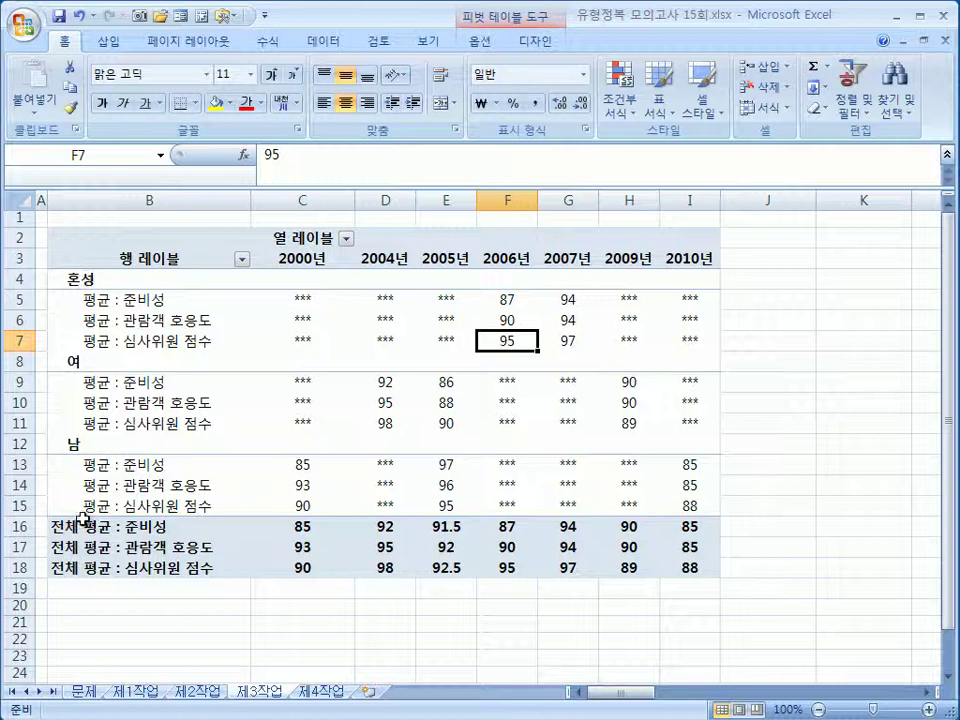
- Rename the row label heading in cell B3 as "성별"
left_click(149, 258)
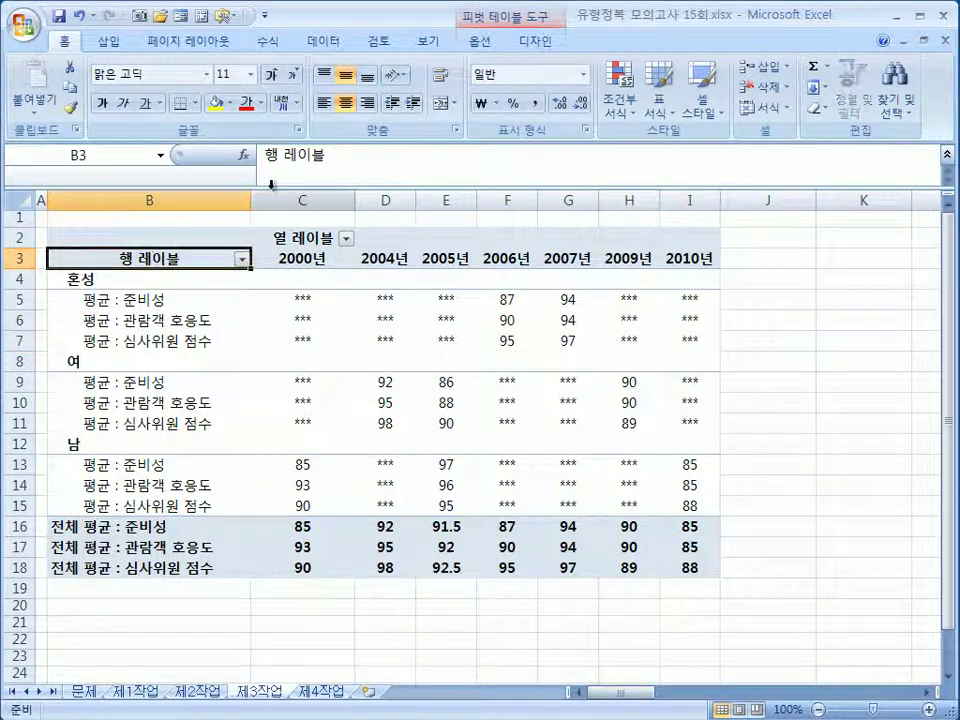
double_click(178, 258)
left_click_drag(178, 258, 128, 263)
type("성별")
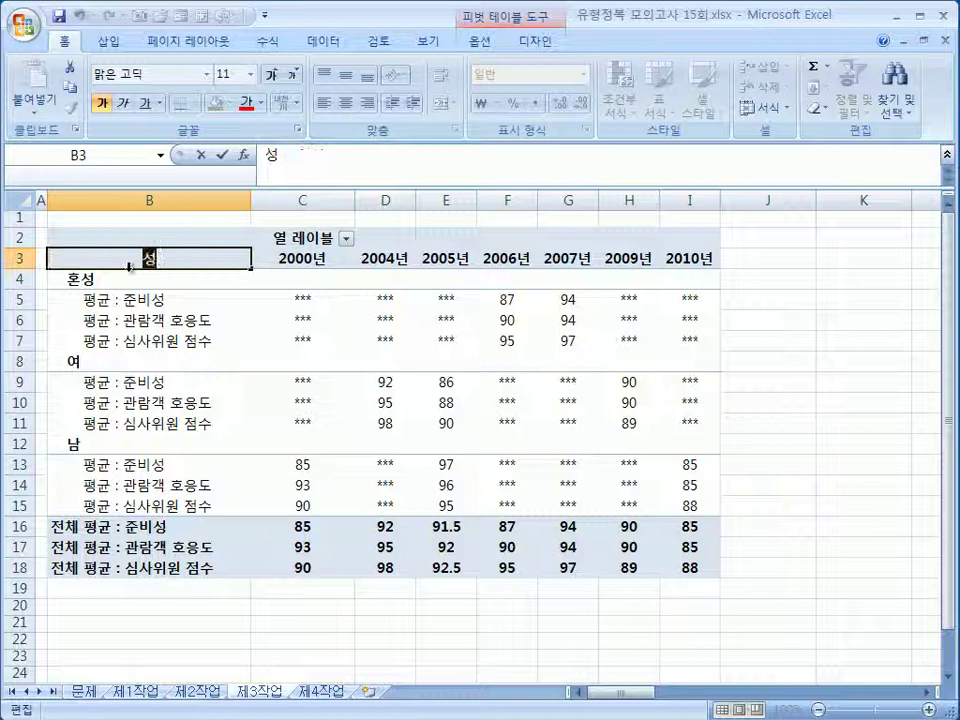
- Rename the column label heading in cell C2 as "동아리 창단" and widen column C slightly to fit it
left_click(280, 237)
double_click(274, 237)
left_click_drag(274, 237, 340, 236)
type("더")
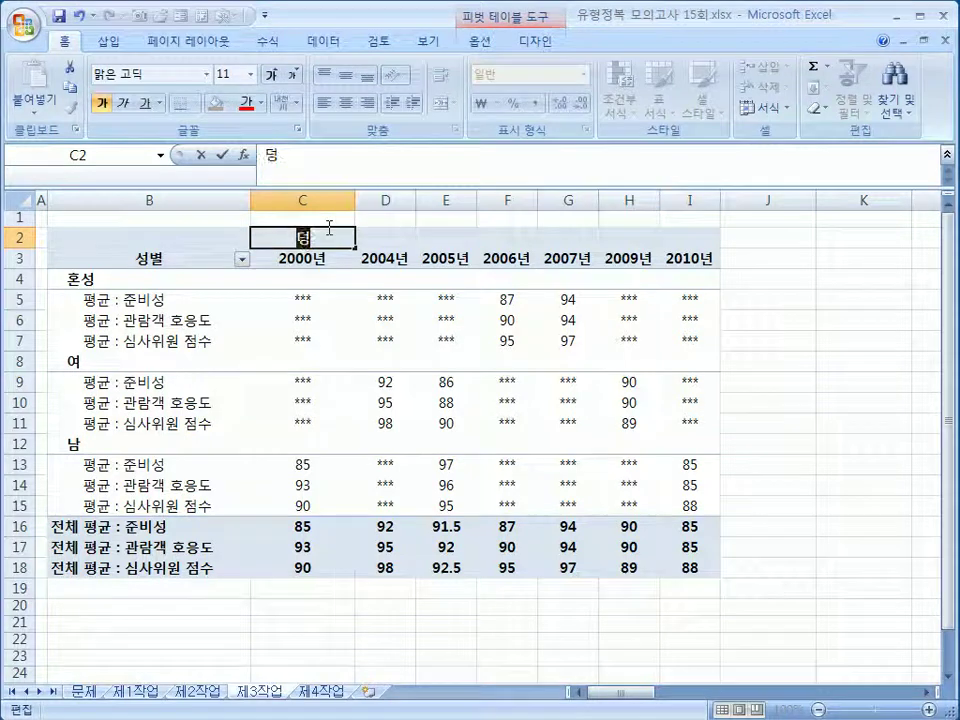
key("BackSpace")
key("BackSpace")
type("동아리 창단")
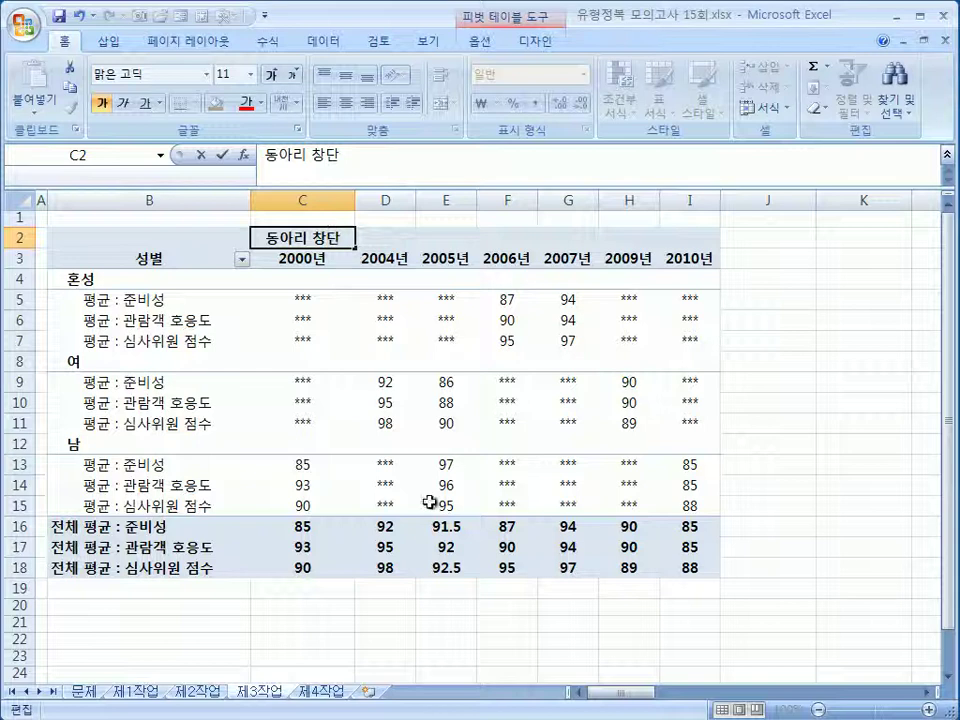
left_click(405, 421)
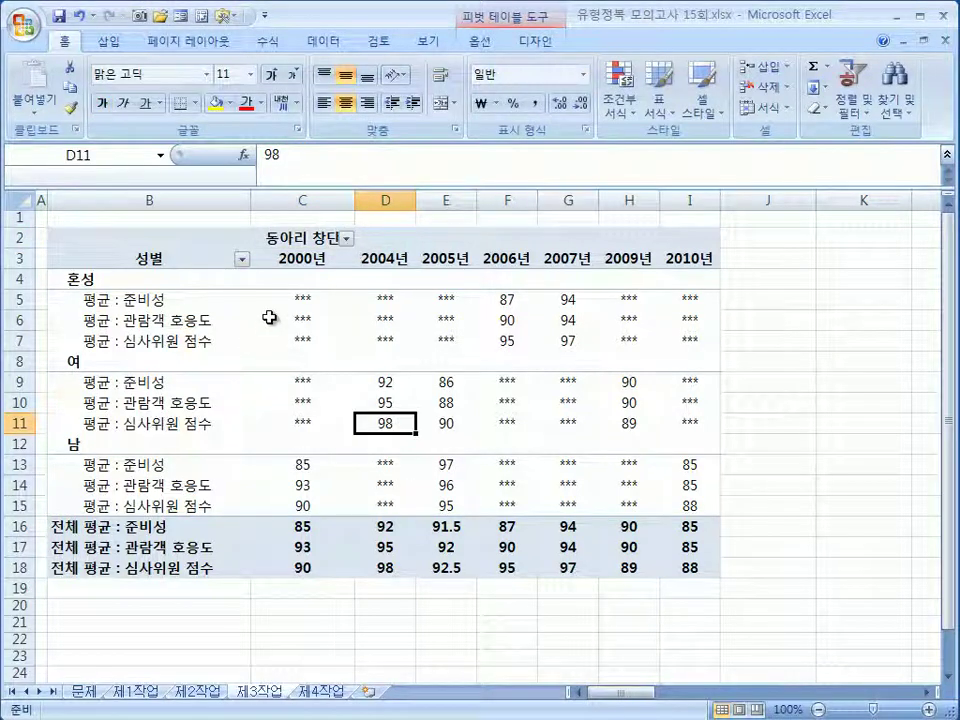
left_click_drag(355, 203, 370, 204)
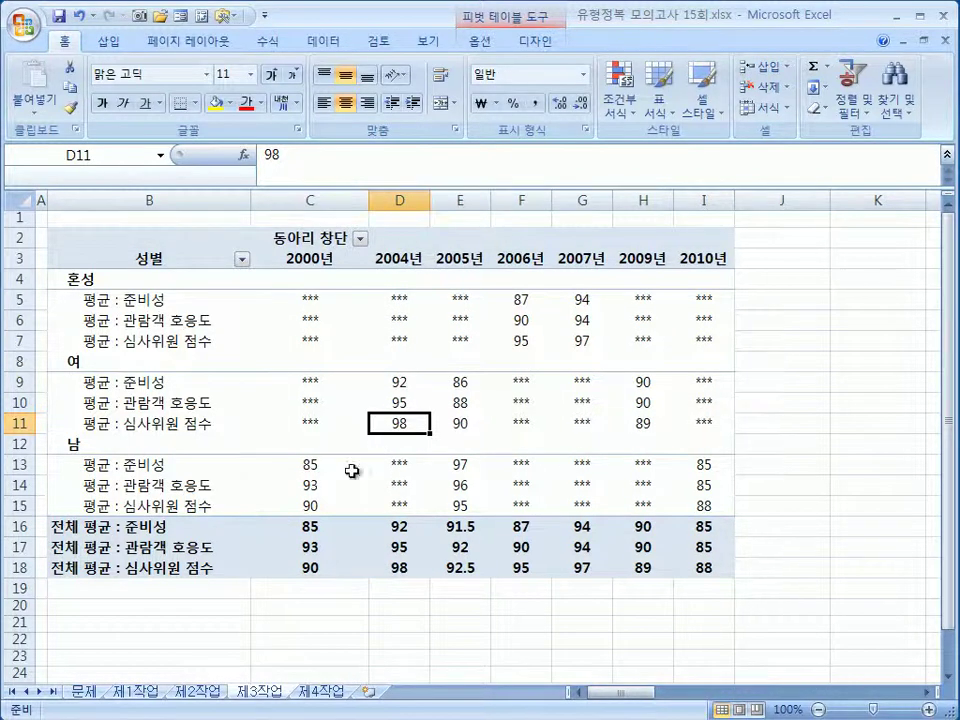